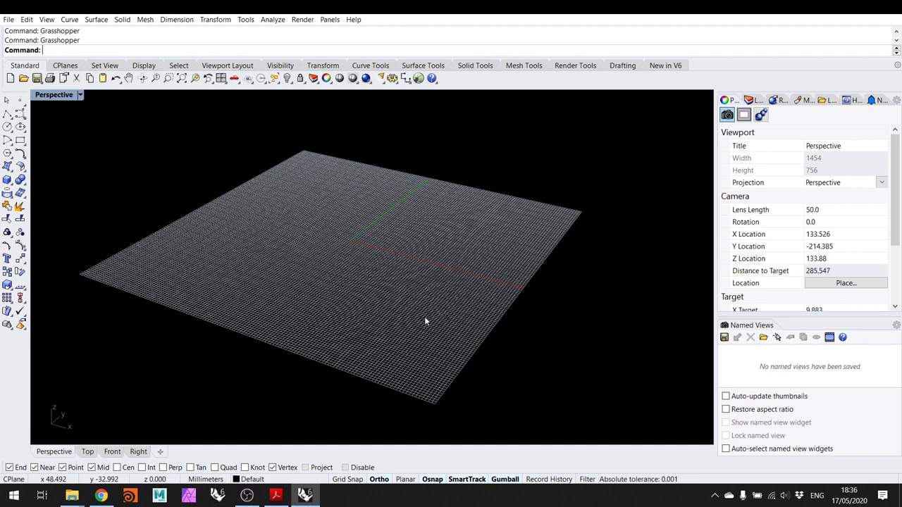
Launch Grasshopper from the Rhino command line and move its window to the right
text(Grasshopper)
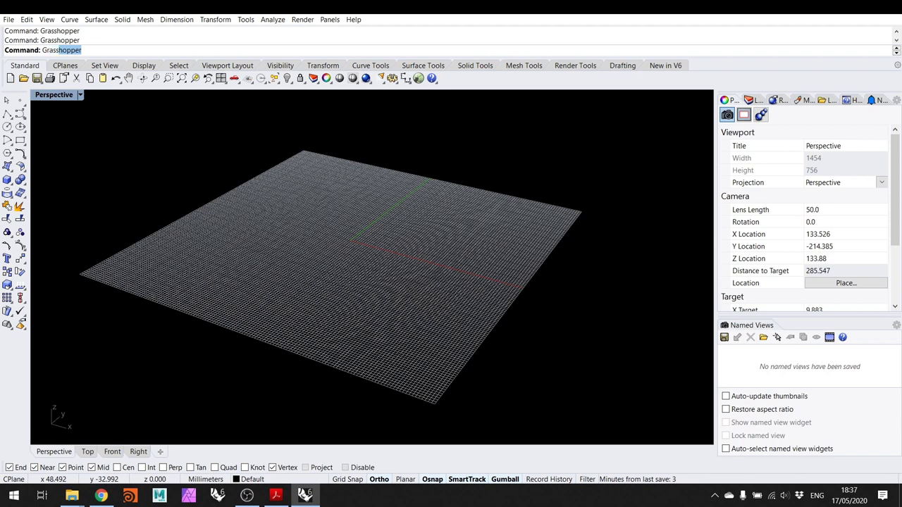
key(Return)
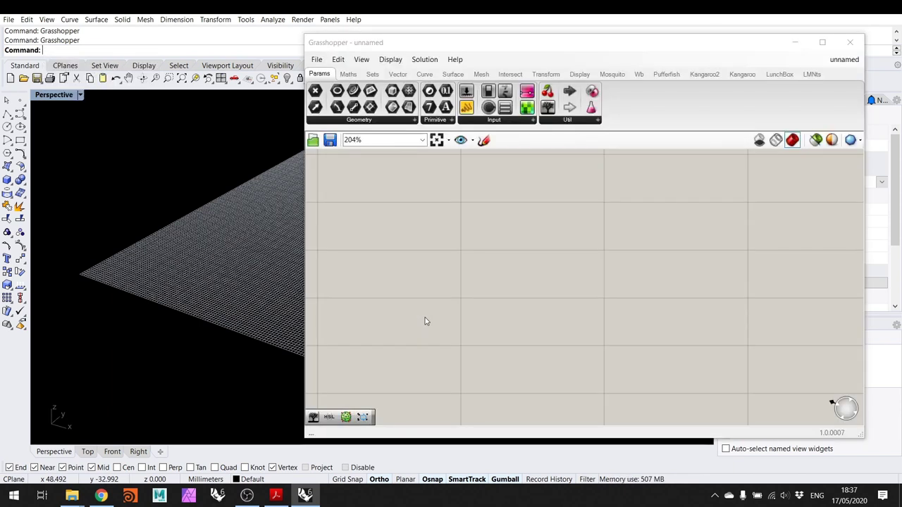
click(565, 239)
scroll(563, 238, down, 2)
scroll(557, 223, down, 1)
scroll(479, 197, down, 1)
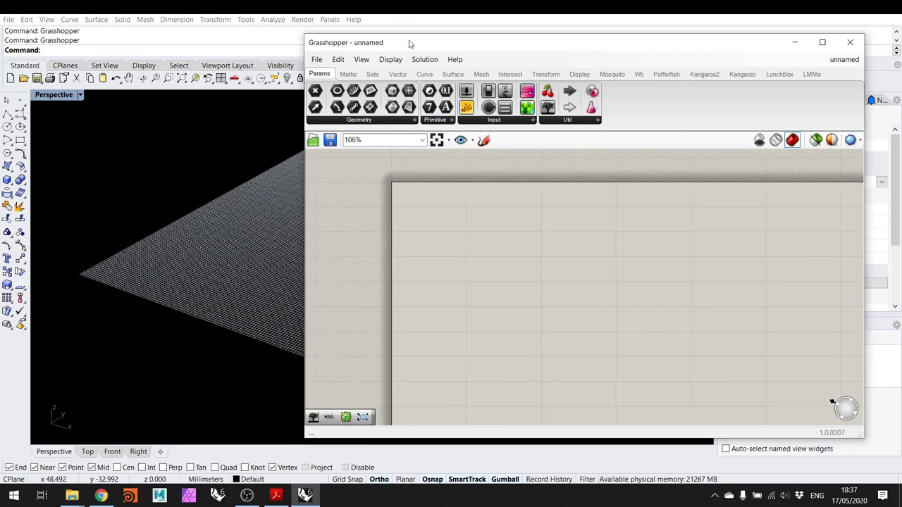
drag(409, 44, 467, 40)
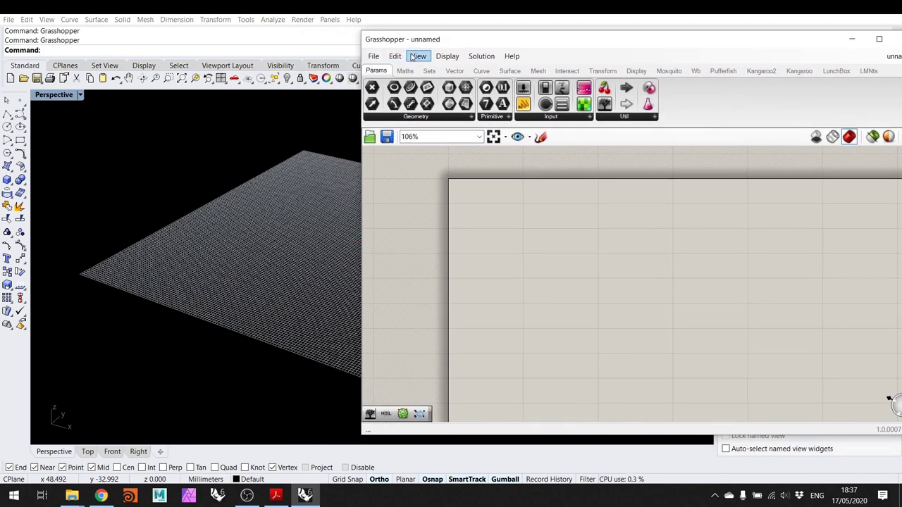
Look through the Grasshopper and Rhino file menus, dismissing the save prompt without saving
click(374, 56)
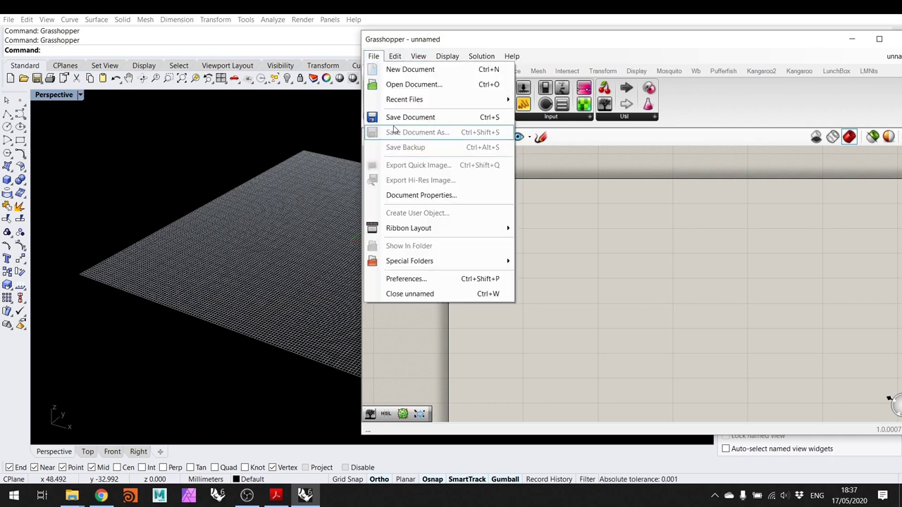
click(400, 117)
click(798, 56)
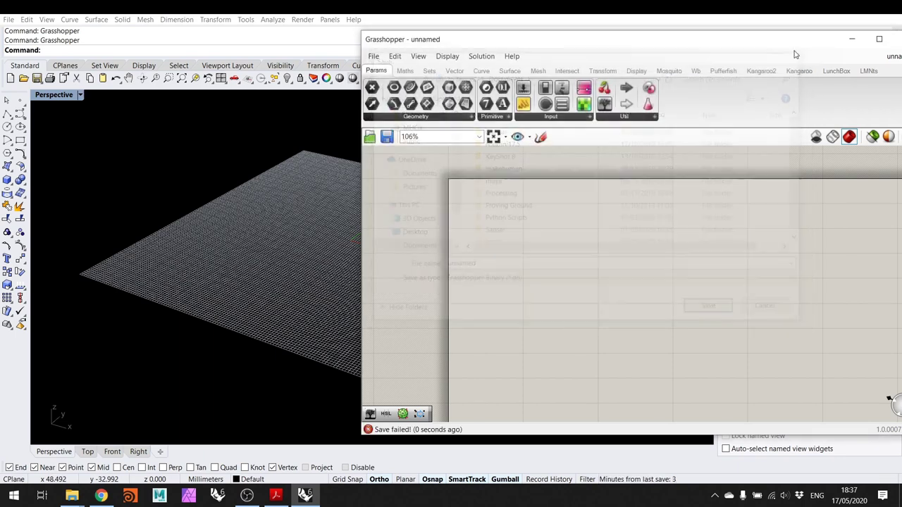
click(8, 19)
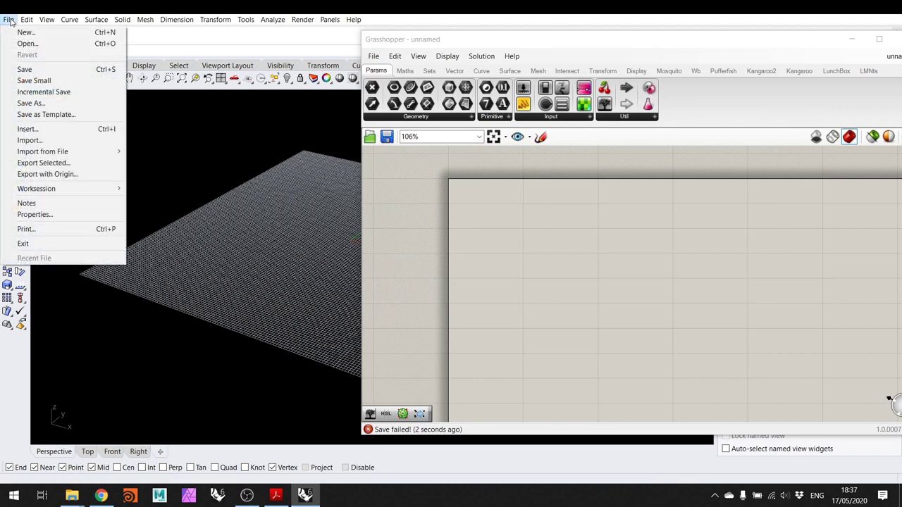
click(572, 229)
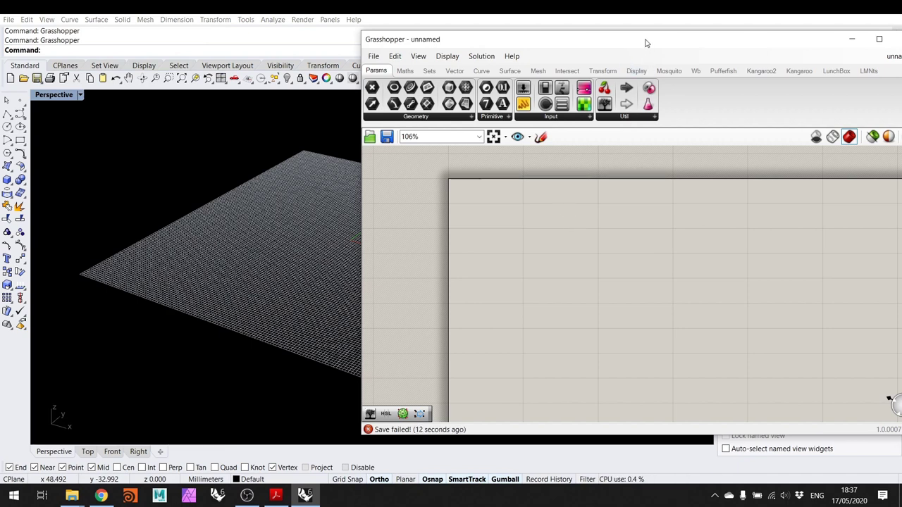
Shift the Grasshopper window further right, then close and relaunch Grasshopper
drag(645, 43, 521, 45)
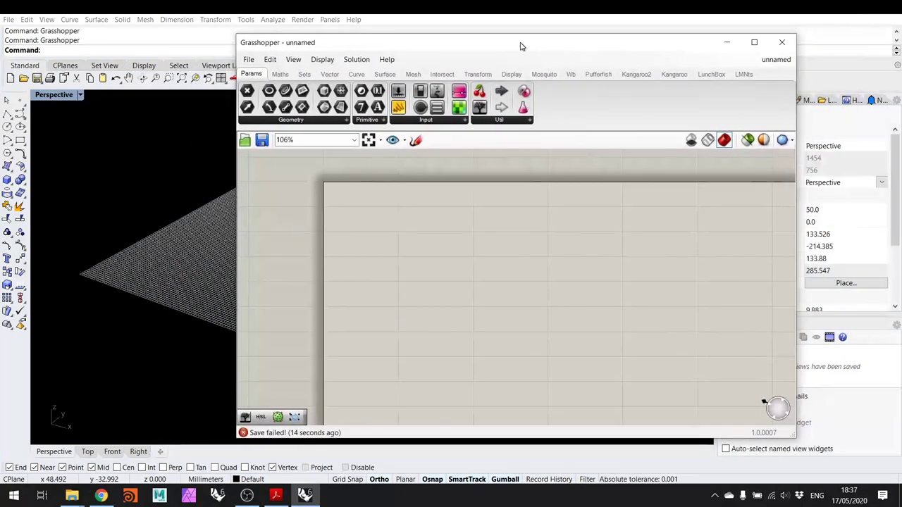
click(783, 43)
text(G)
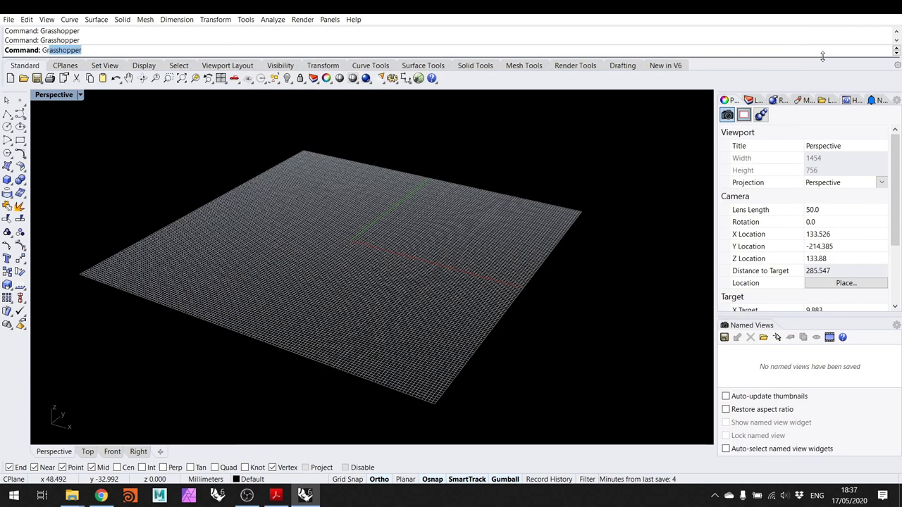
text(rass)
key(Return)
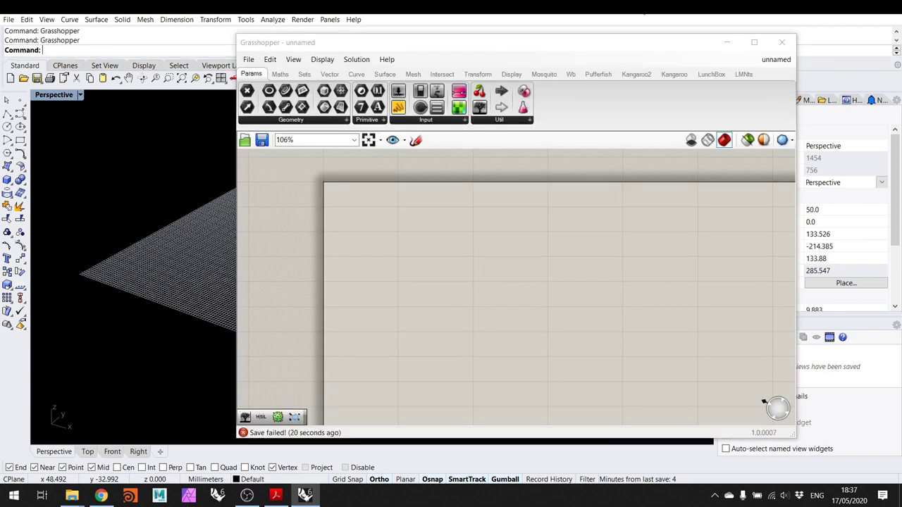
Move the Grasshopper window right and pan around the empty canvas
click(426, 48)
drag(426, 48, 514, 50)
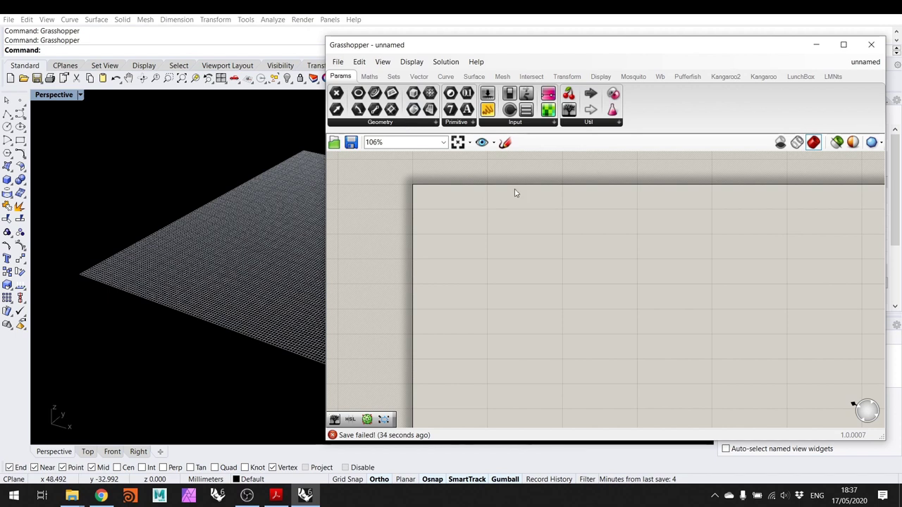
right_drag(513, 188, 483, 189)
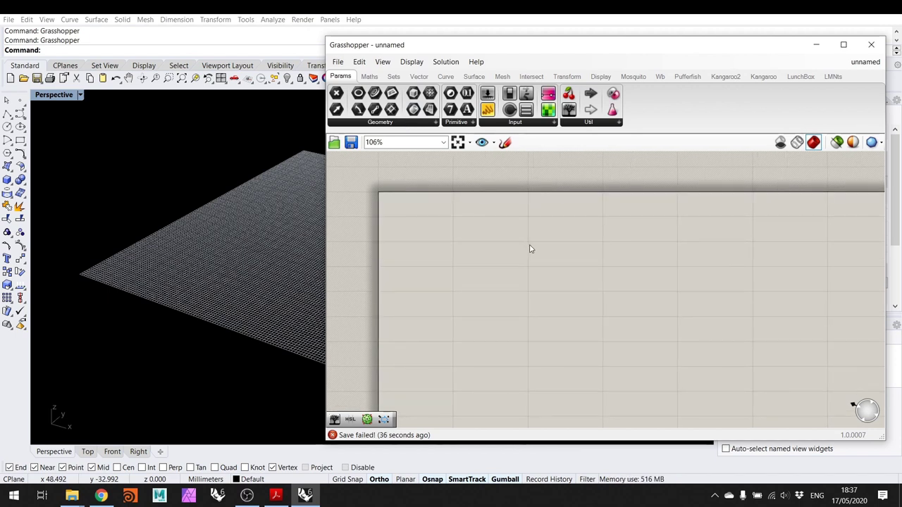
scroll(535, 250, down, 5)
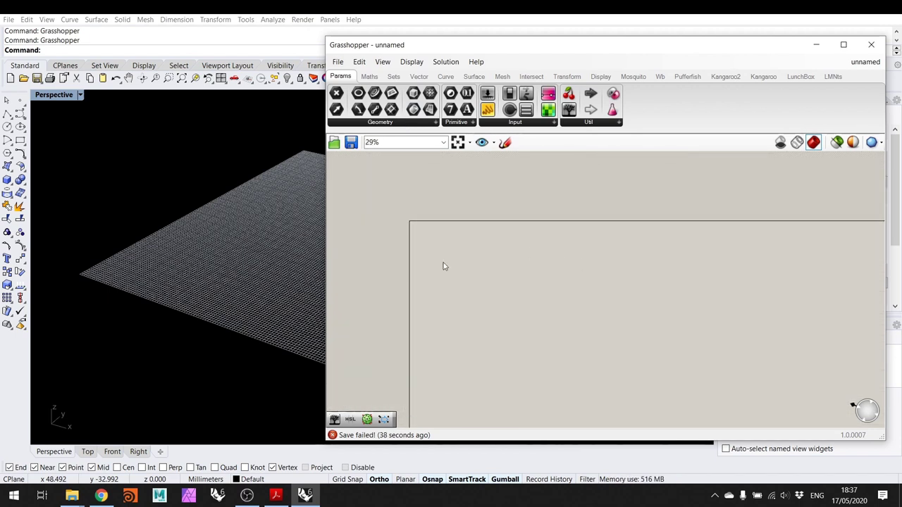
scroll(368, 195, up, 5)
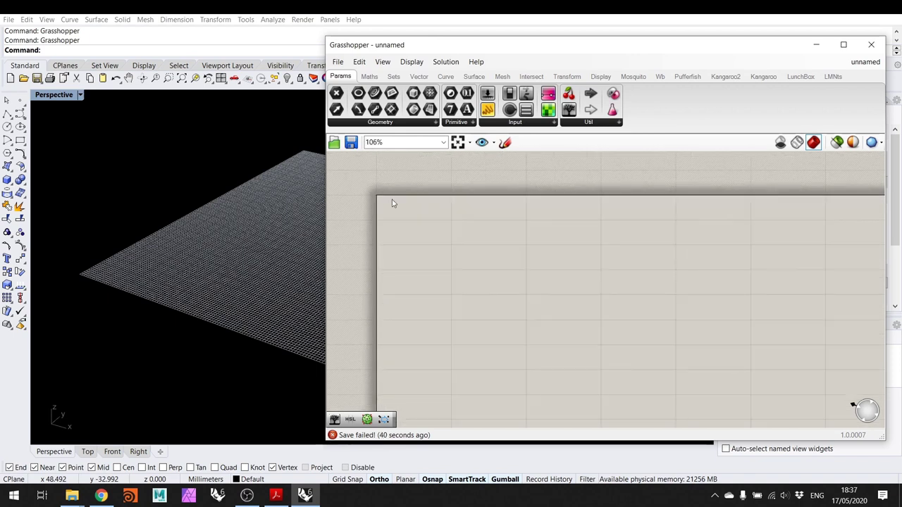
right_drag(396, 204, 410, 193)
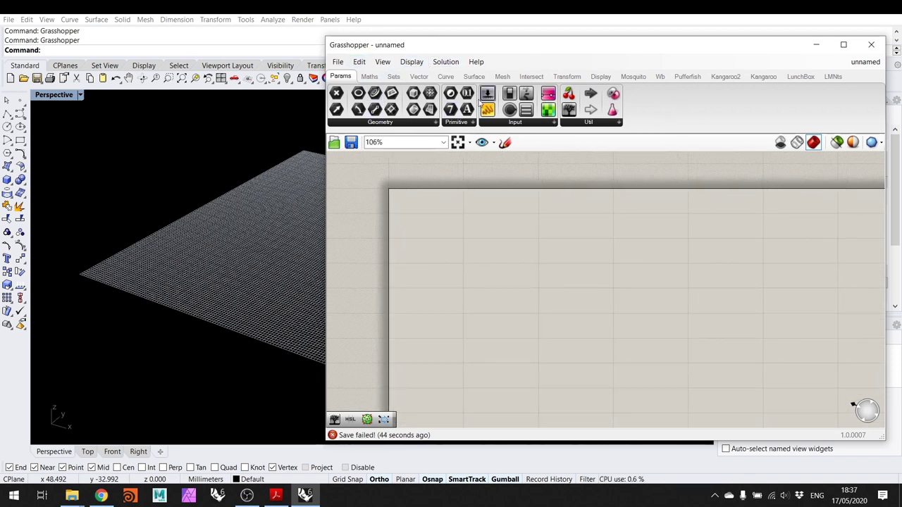
click(412, 62)
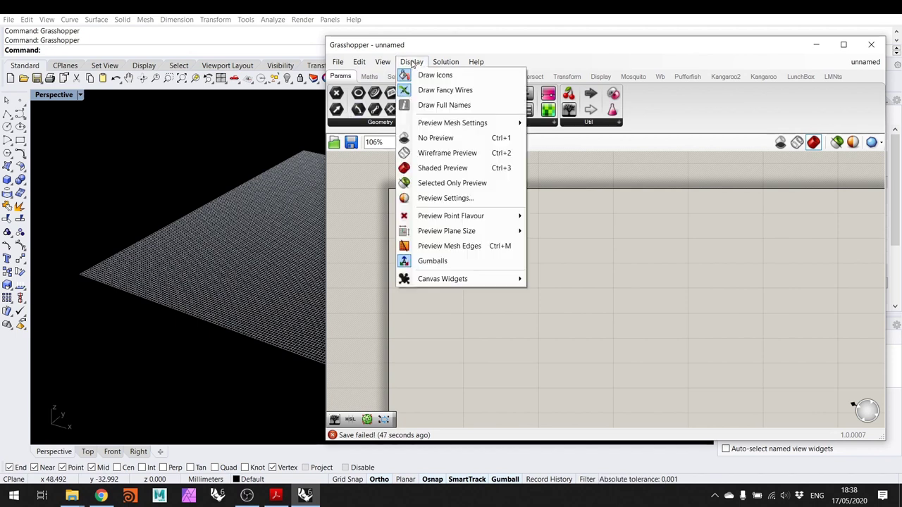
click(660, 251)
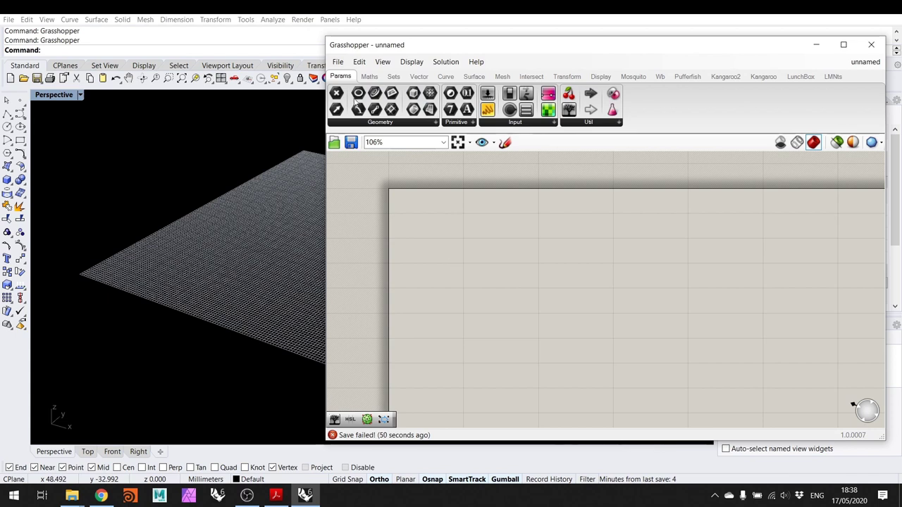
Place a Circle parameter on the canvas and move it up and left
drag(358, 94, 523, 280)
scroll(451, 257, up, 1)
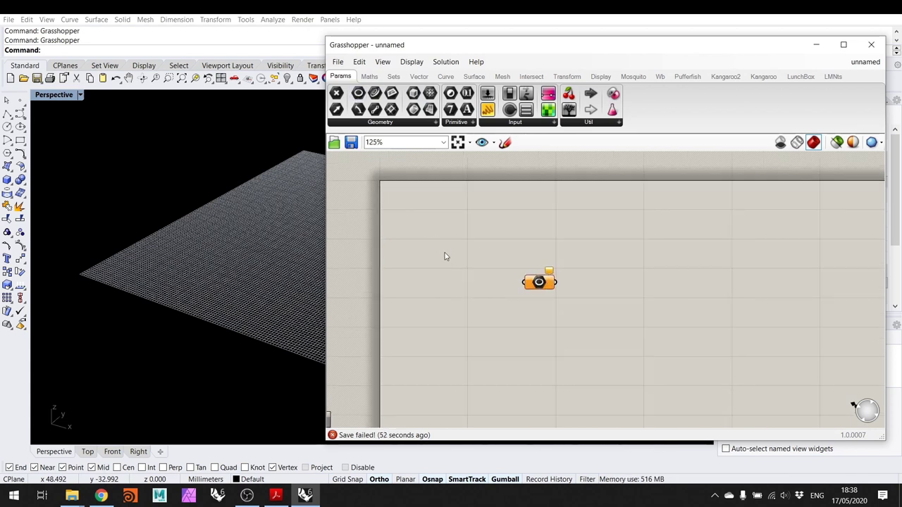
right_drag(460, 253, 517, 268)
scroll(566, 305, up, 1)
drag(600, 305, 550, 262)
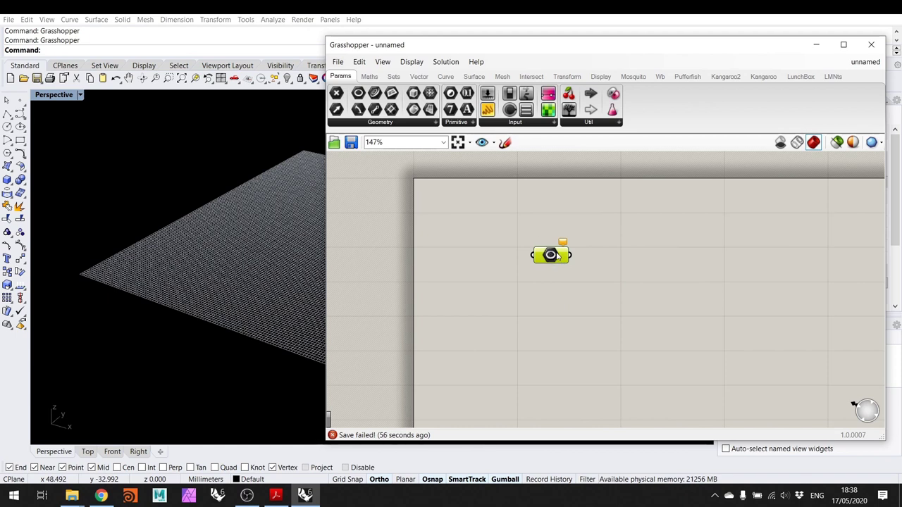
Switch component display to names and back to icons, then delete the Circle parameter
click(414, 62)
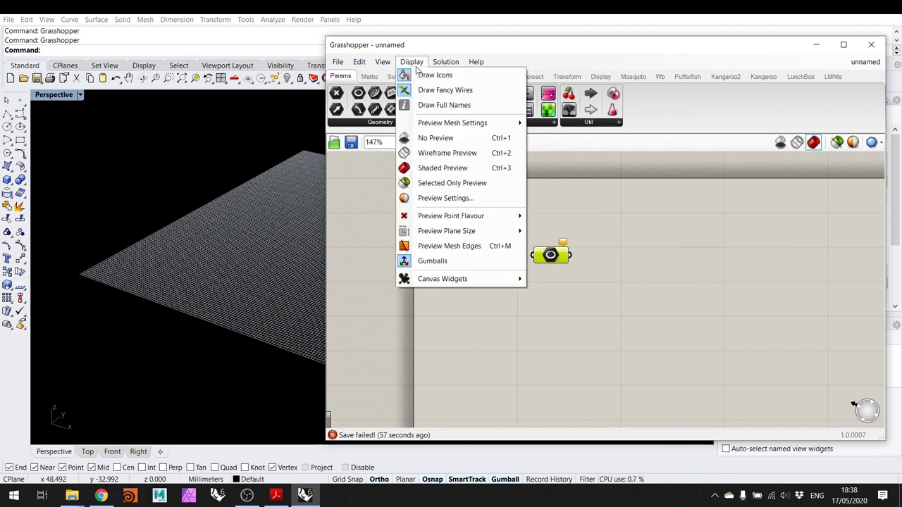
click(456, 81)
click(413, 62)
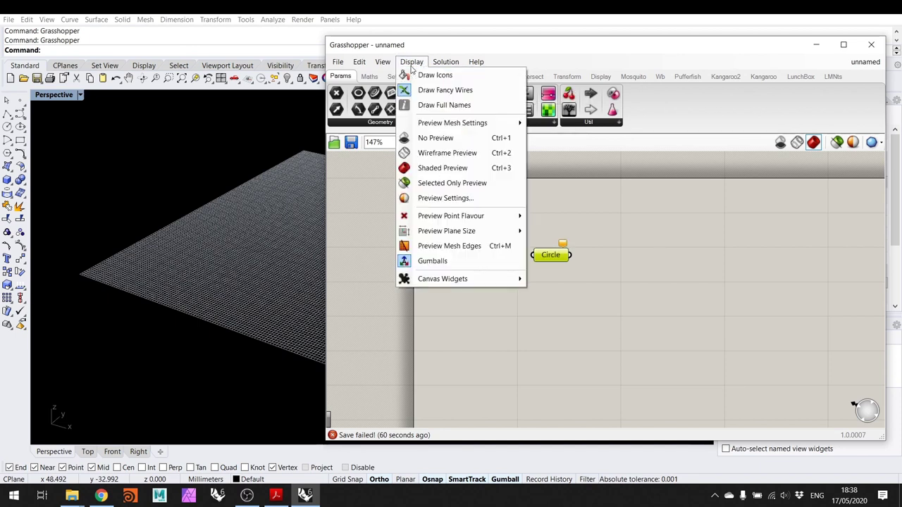
click(426, 81)
click(418, 63)
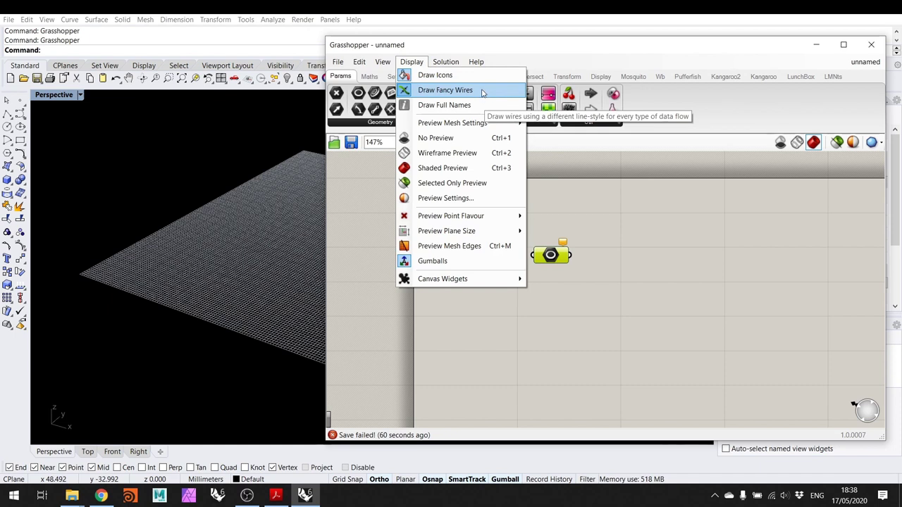
click(616, 243)
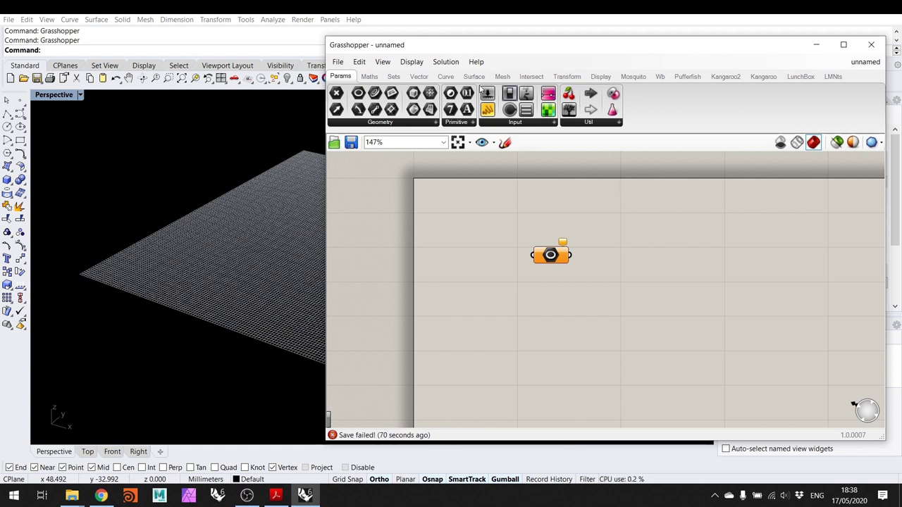
click(412, 62)
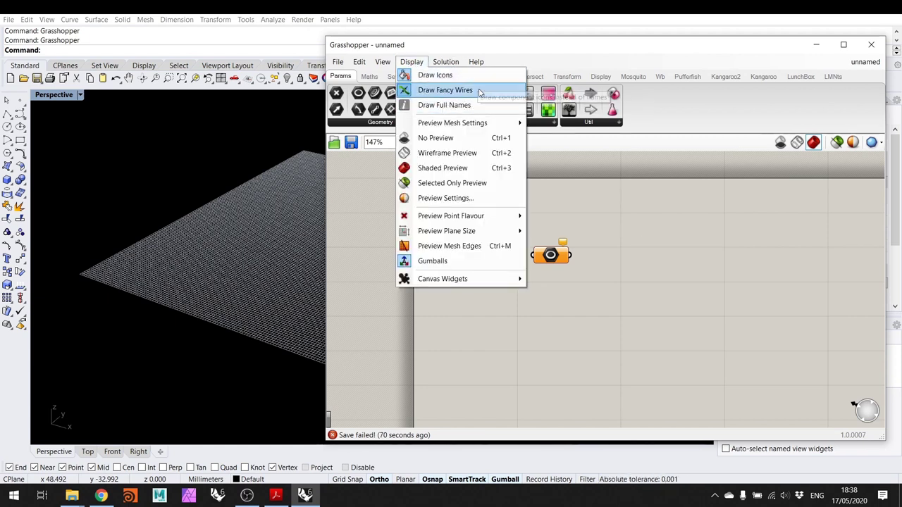
click(708, 274)
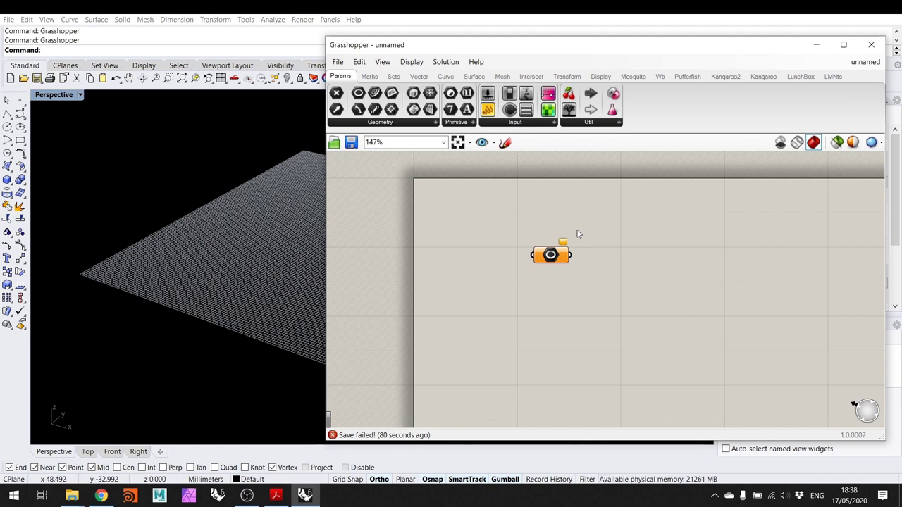
click(555, 255)
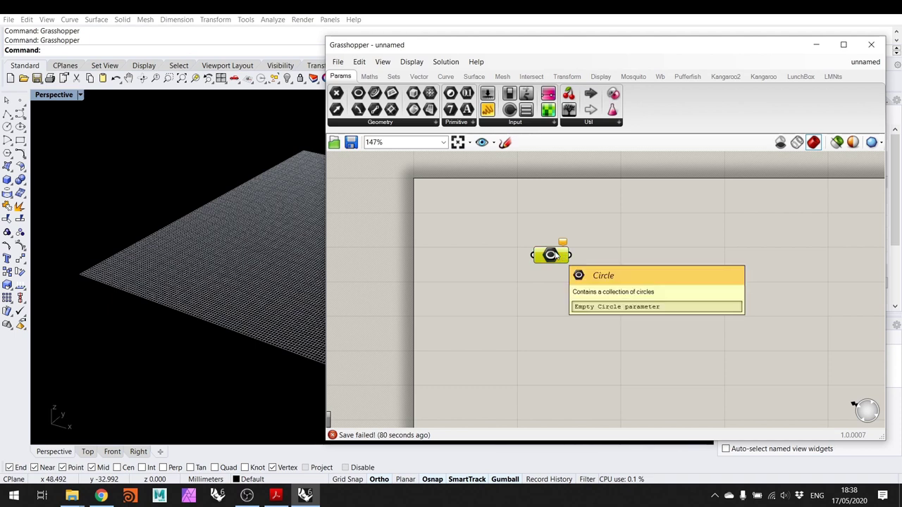
key(Delete)
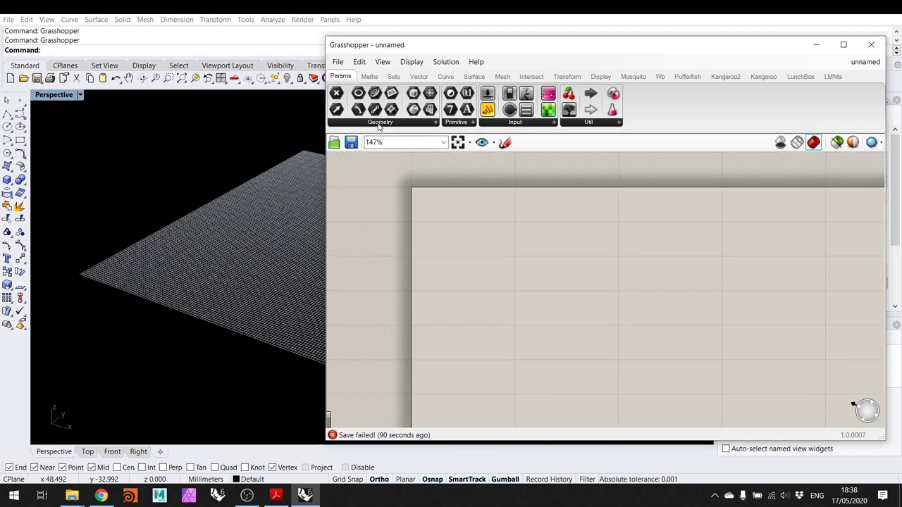
Drag a Point parameter from the Geometry list onto the canvas and nudge it into place
click(379, 124)
drag(354, 145, 591, 275)
scroll(558, 296, up, 2)
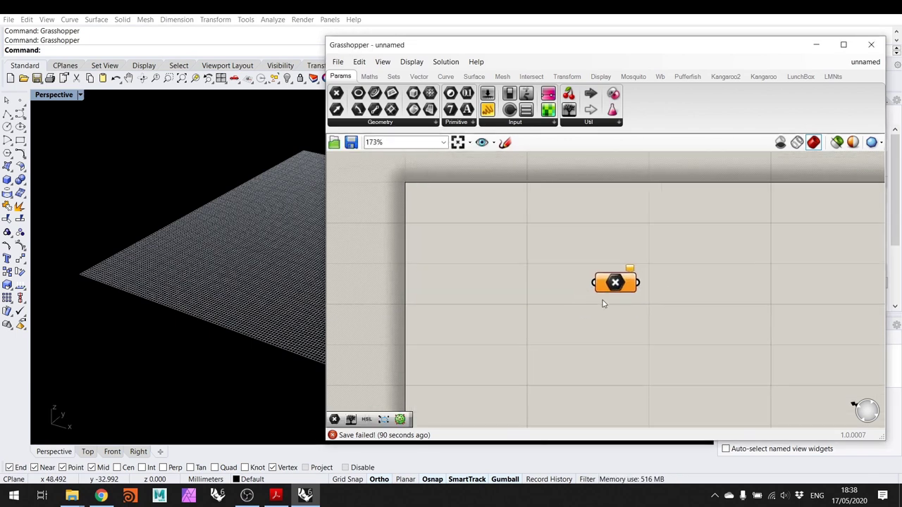
drag(614, 282, 598, 283)
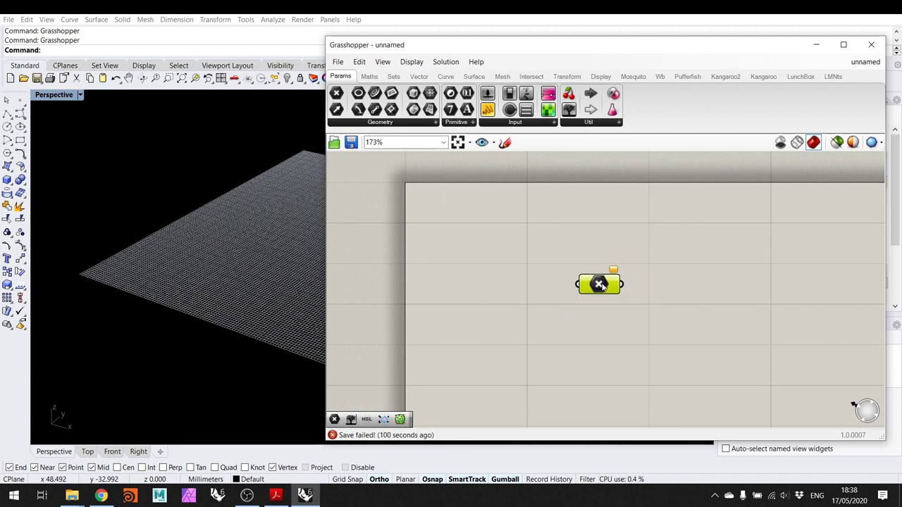
drag(599, 283, 602, 286)
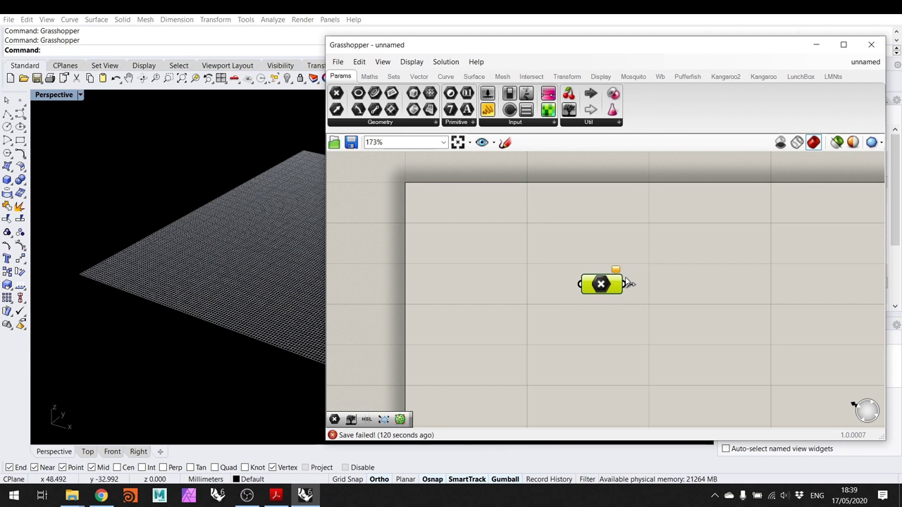
Draw a two-point straight polyline and set the Default layer colour to white
click(234, 202)
scroll(155, 232, down, 5)
right_drag(160, 225, 148, 209)
click(7, 114)
click(286, 324)
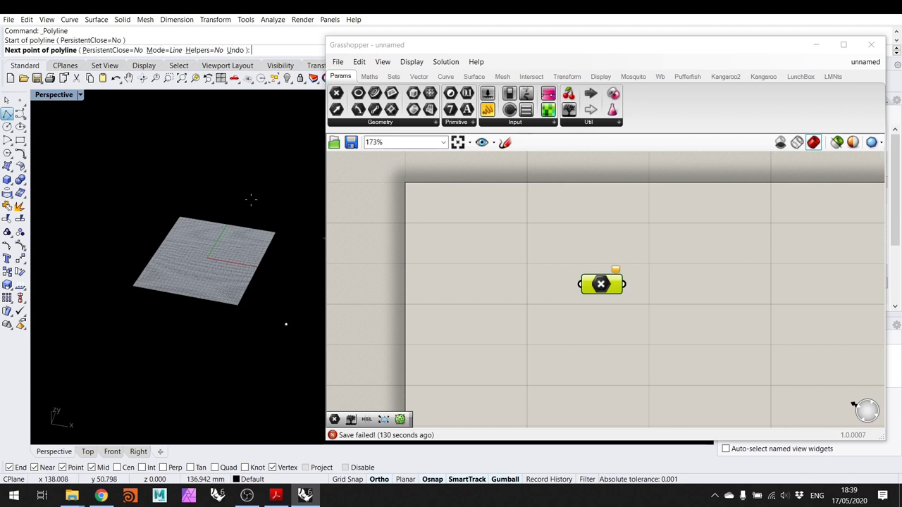
double_click(444, 46)
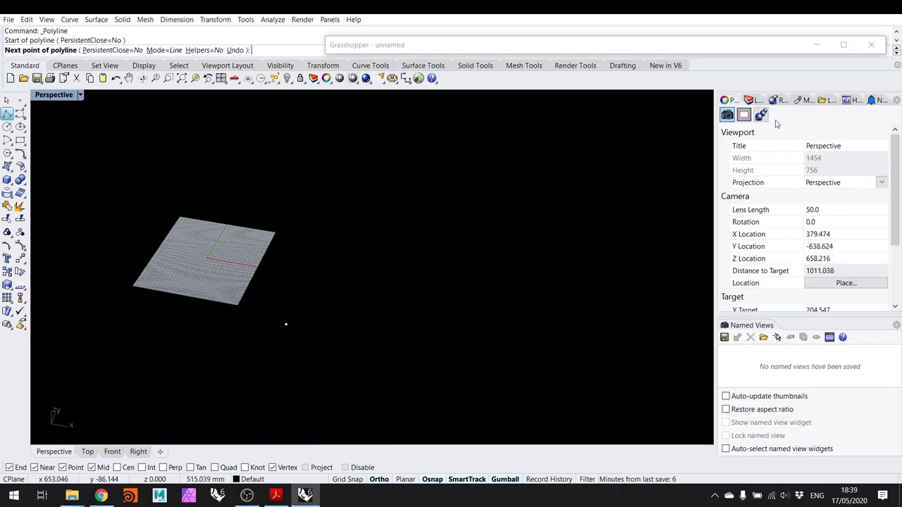
click(752, 102)
click(822, 138)
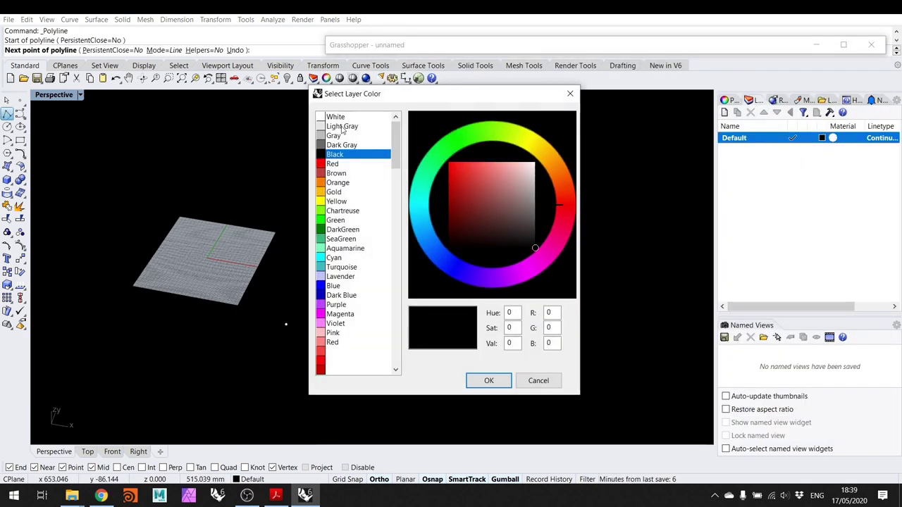
double_click(341, 115)
click(338, 204)
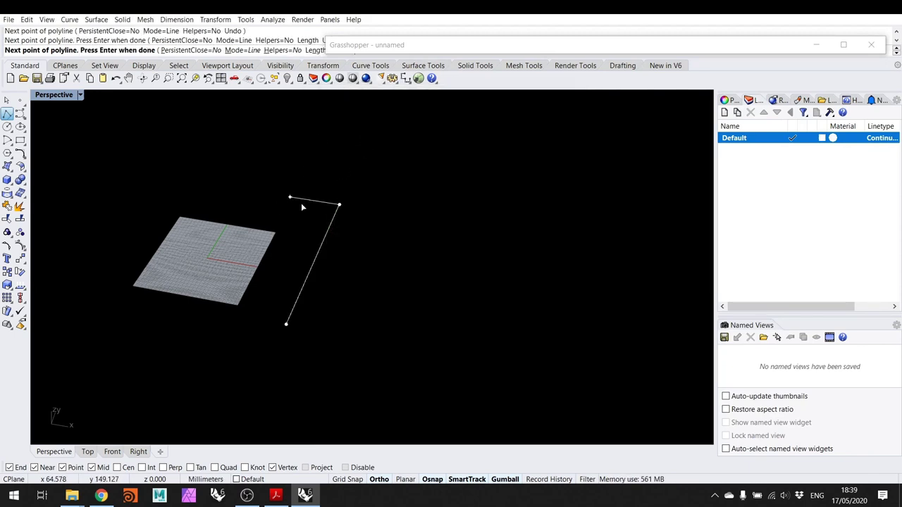
key(Return)
Draw a wavy freeform curve through seven points beside the plane
scroll(378, 235, up, 2)
shift+right_drag(200, 218, 181, 218)
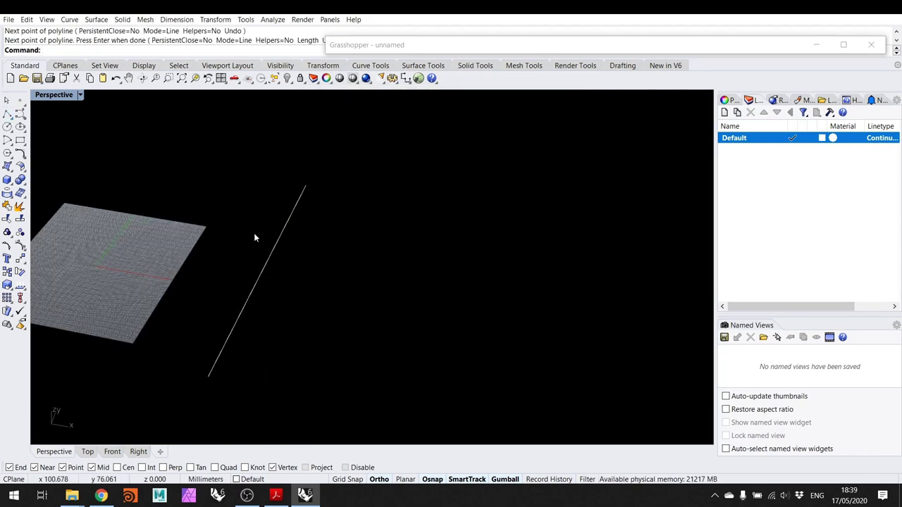
click(22, 128)
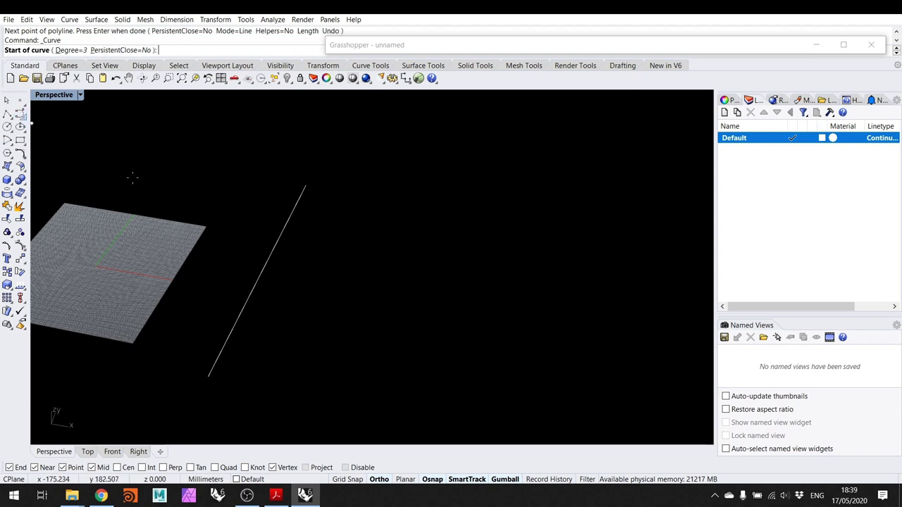
click(160, 336)
click(300, 363)
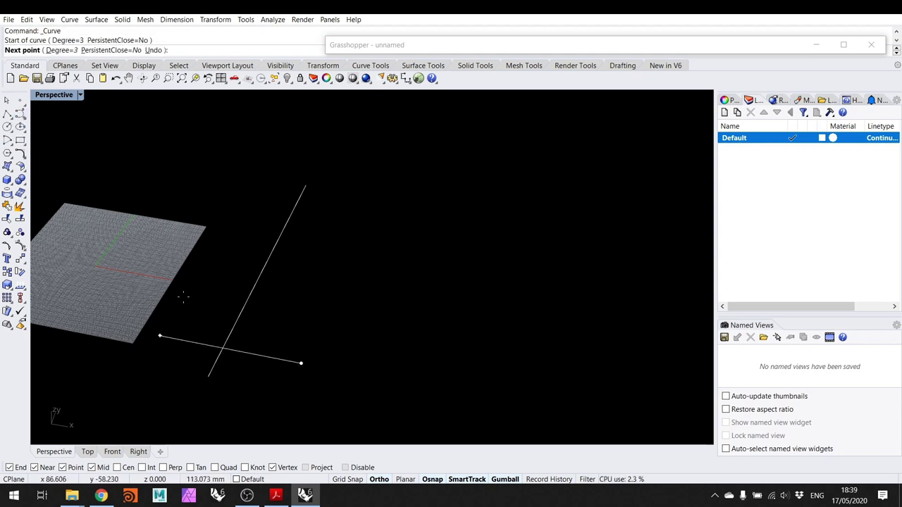
click(177, 291)
click(370, 298)
click(220, 219)
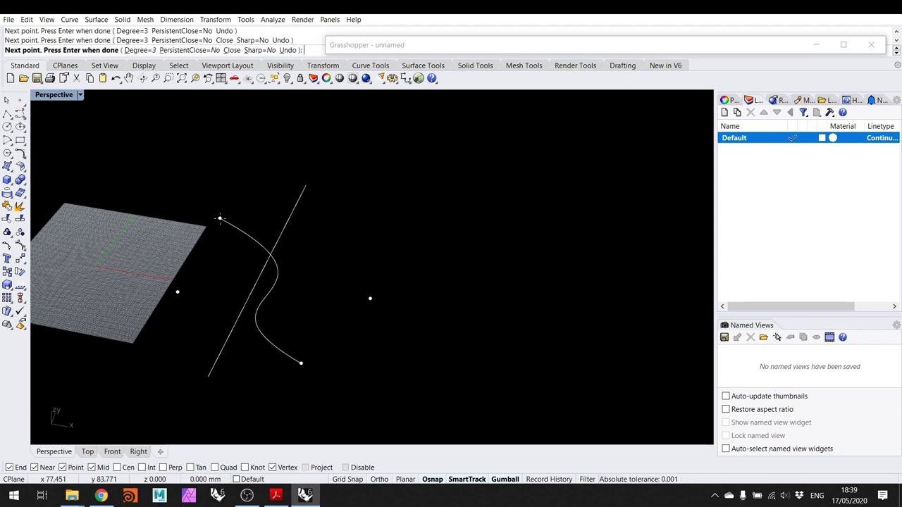
click(195, 145)
click(398, 154)
key(Return)
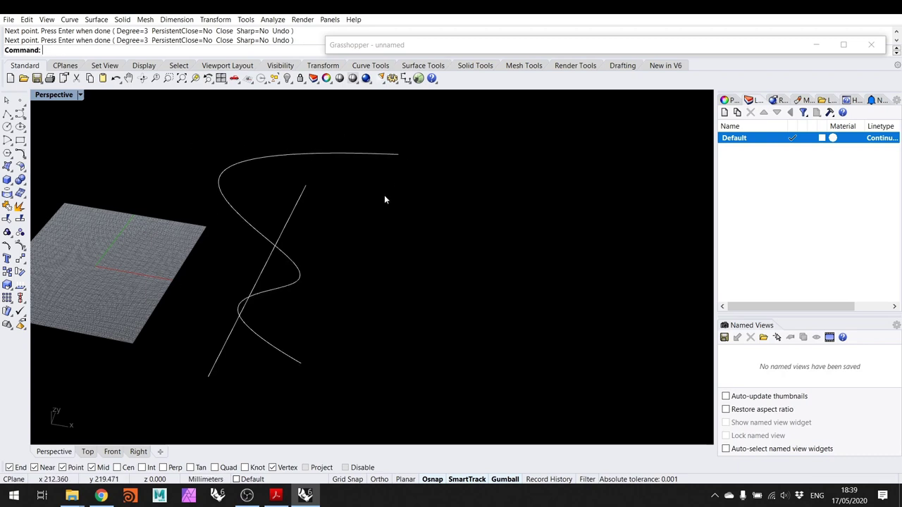
Delete the straight polyline, leaving only the wavy curve
drag(338, 205, 295, 186)
key(Delete)
right_drag(275, 205, 352, 211)
Delete the Point parameter and add a Curve parameter found by searching 'curve'
double_click(439, 48)
drag(439, 47, 481, 56)
key(Delete)
double_click(531, 300)
text(curve)
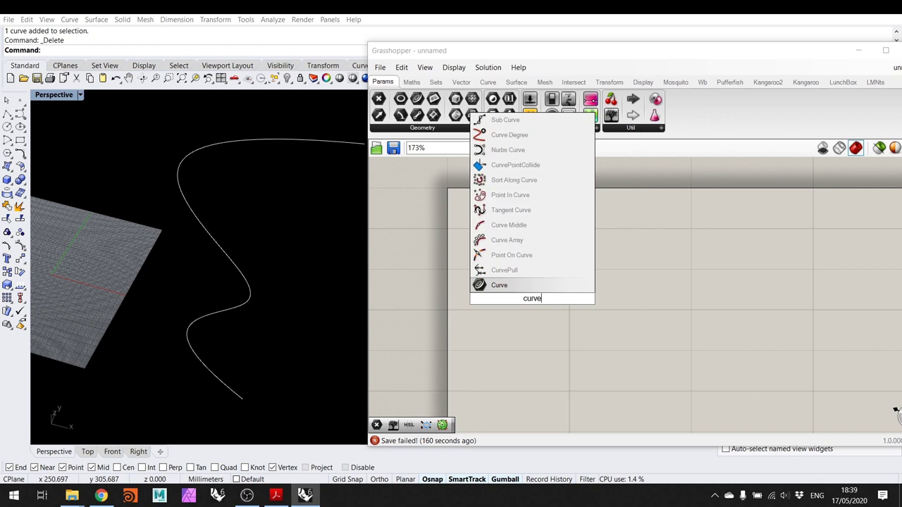
click(535, 286)
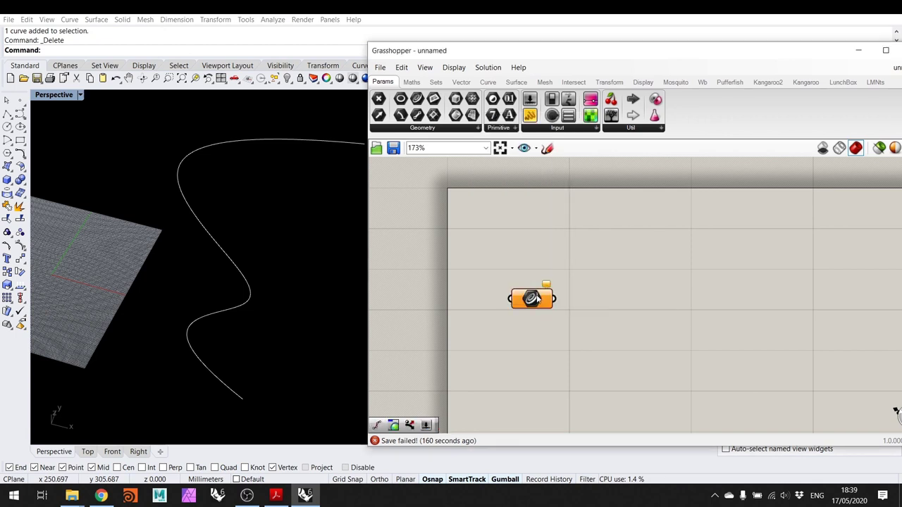
drag(536, 298, 621, 272)
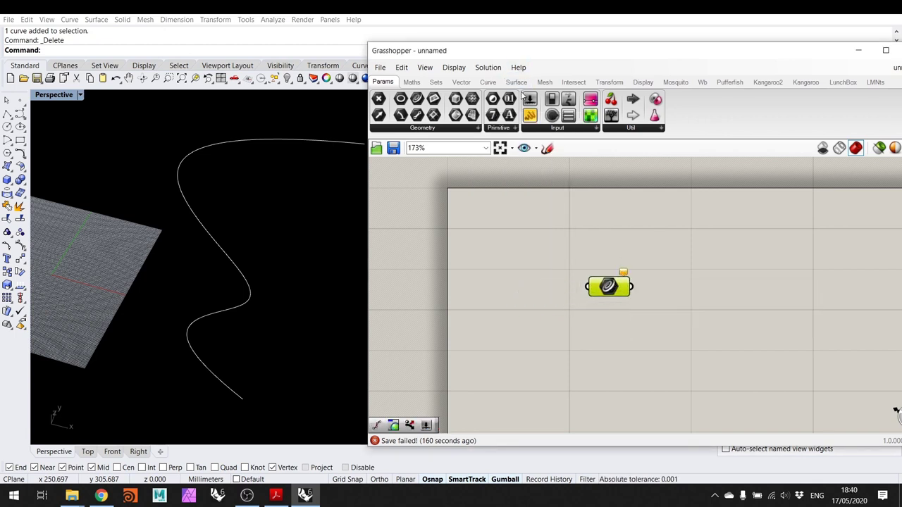
click(448, 127)
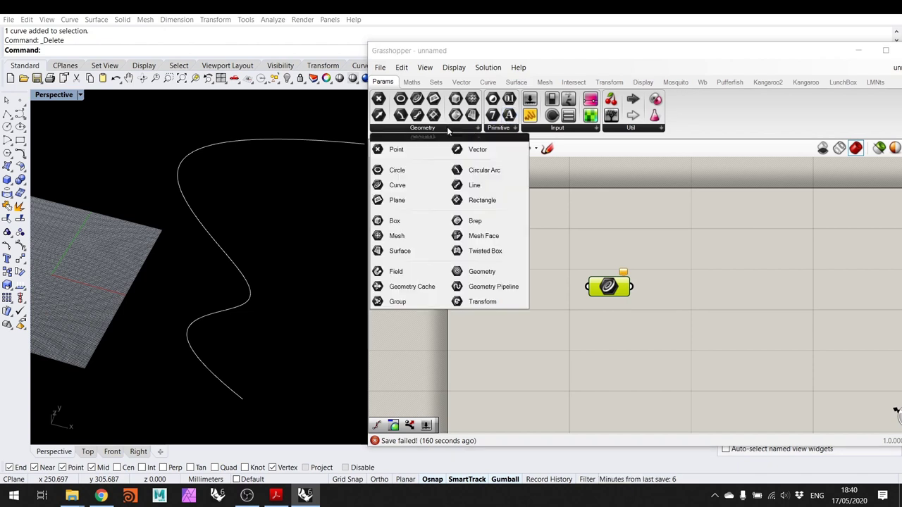
click(681, 300)
double_click(686, 274)
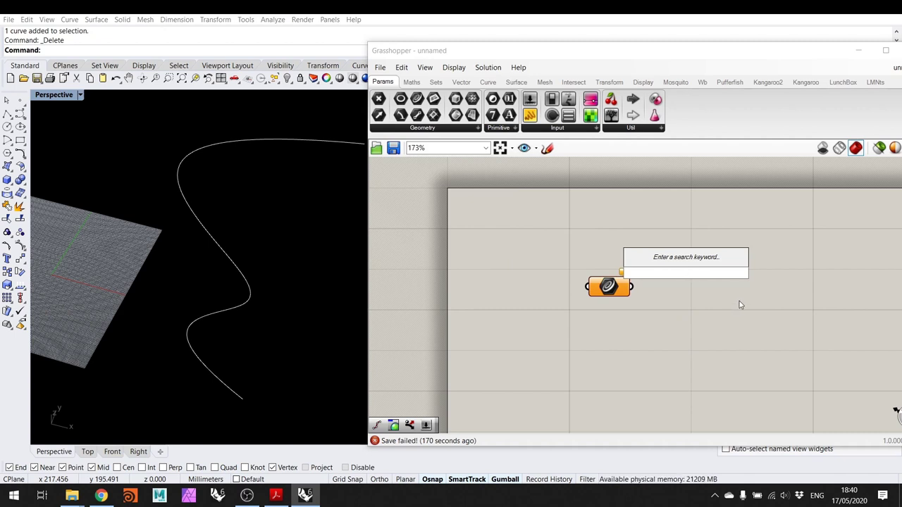
shift+right_drag(294, 228, 223, 221)
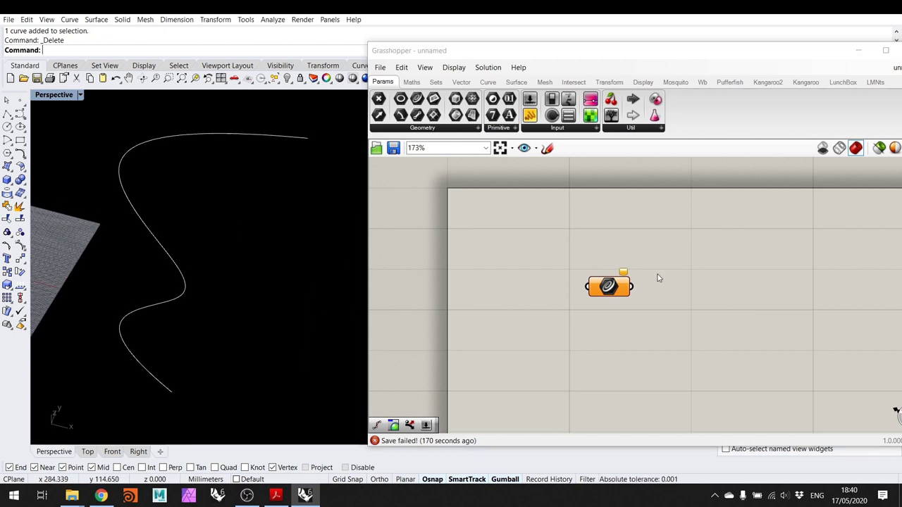
Assign the wavy Rhino curve to the Curve parameter with Set one Curve
click(611, 286)
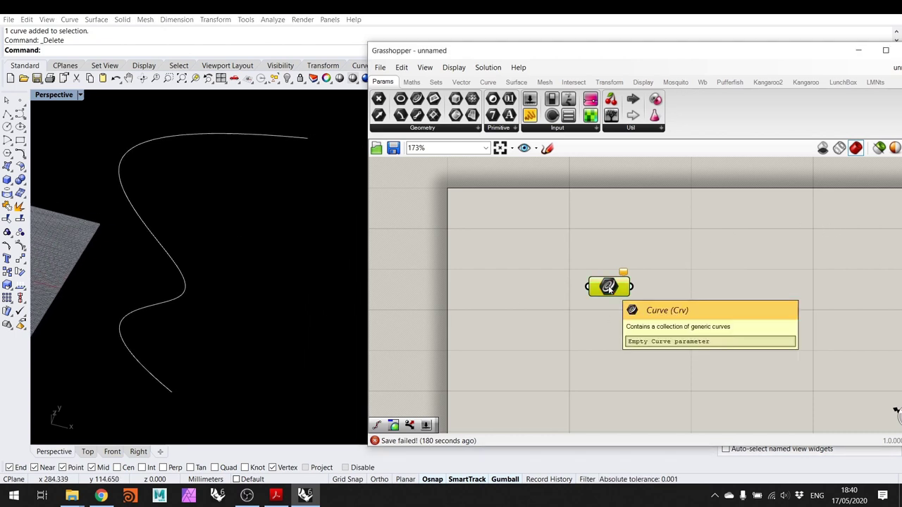
right_click(609, 286)
click(659, 397)
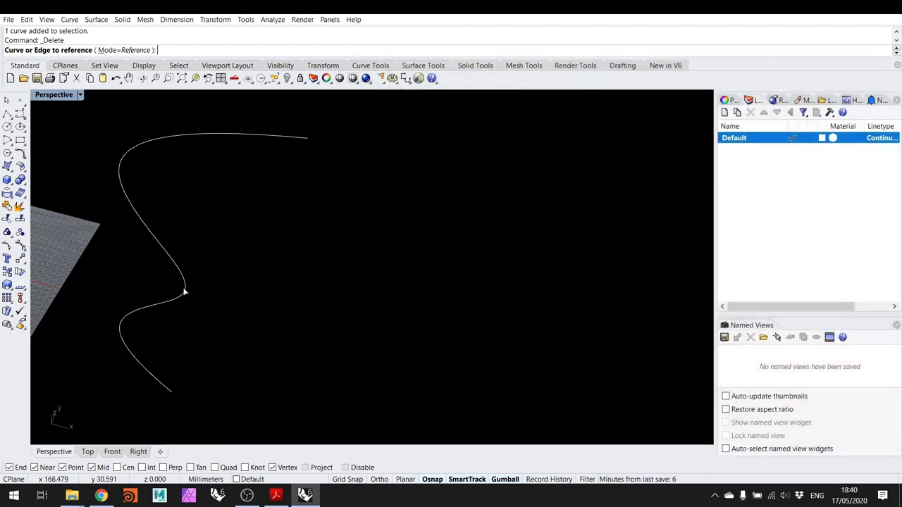
click(112, 210)
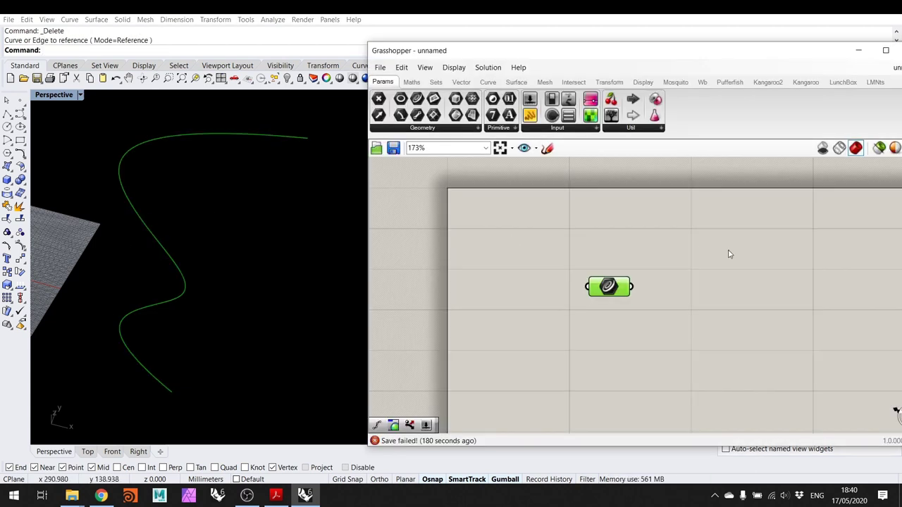
Select and deselect the Curve parameter to check the wavy curve highlights in Rhino
click(680, 241)
drag(673, 351, 548, 228)
click(213, 227)
click(633, 236)
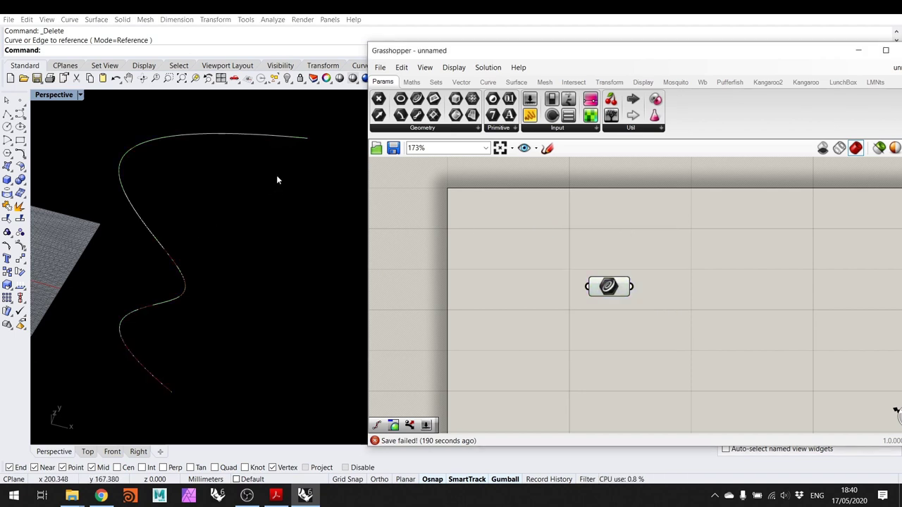
shift+right_drag(261, 183, 301, 196)
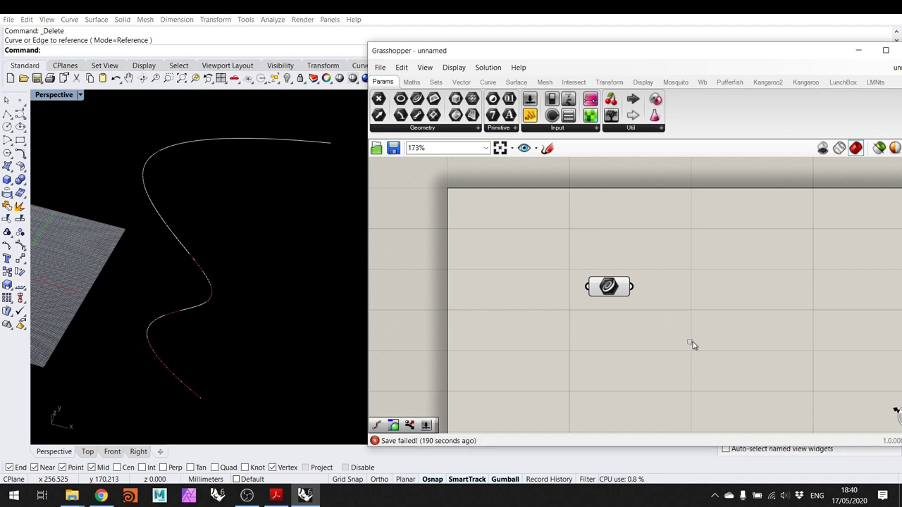
drag(672, 316, 474, 228)
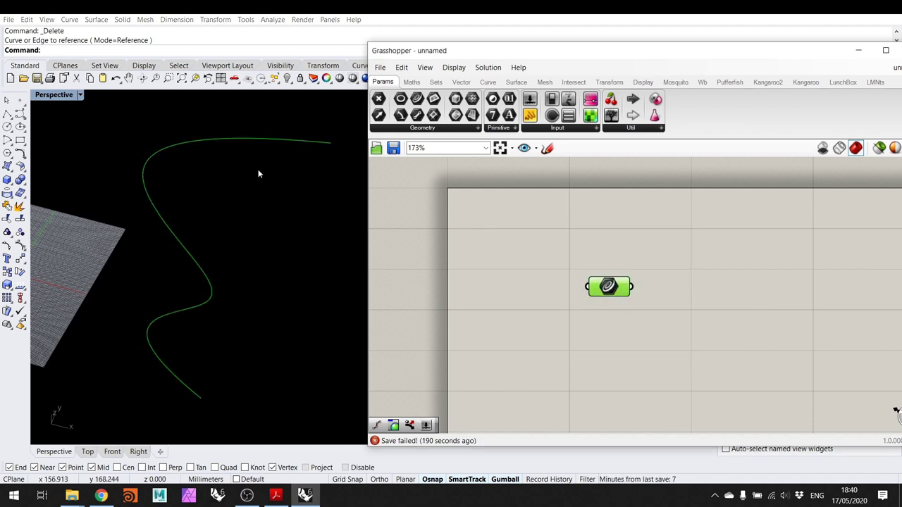
click(602, 231)
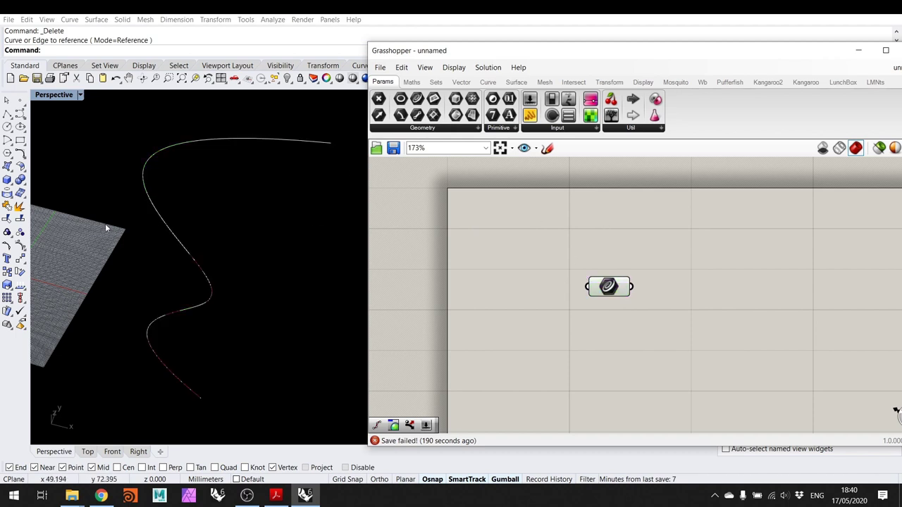
right_drag(176, 285, 212, 275)
Create a new layer, Layer 01, and make it the current layer
double_click(568, 51)
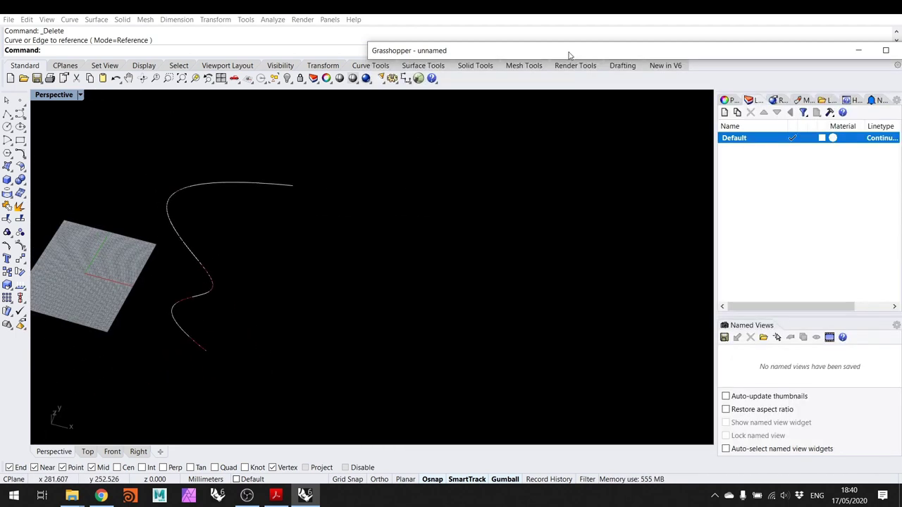
click(725, 112)
click(791, 150)
click(802, 139)
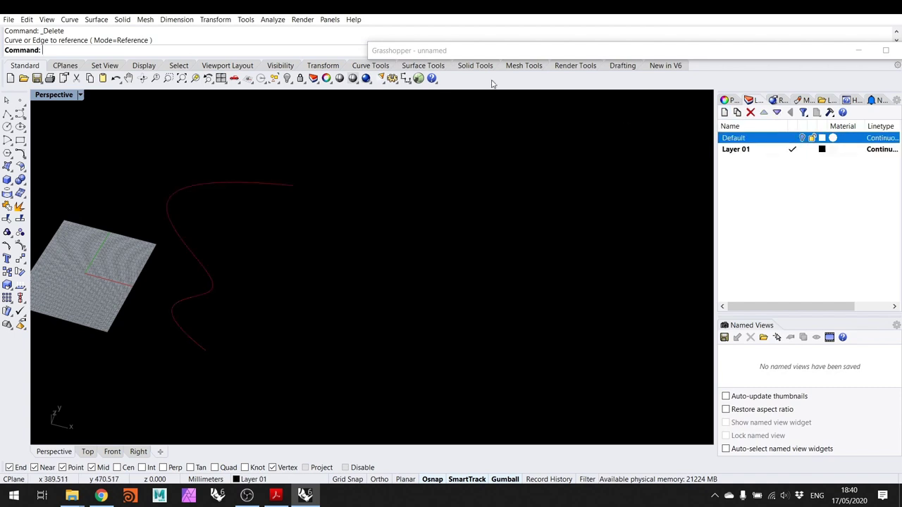
double_click(568, 51)
right_drag(321, 141, 216, 188)
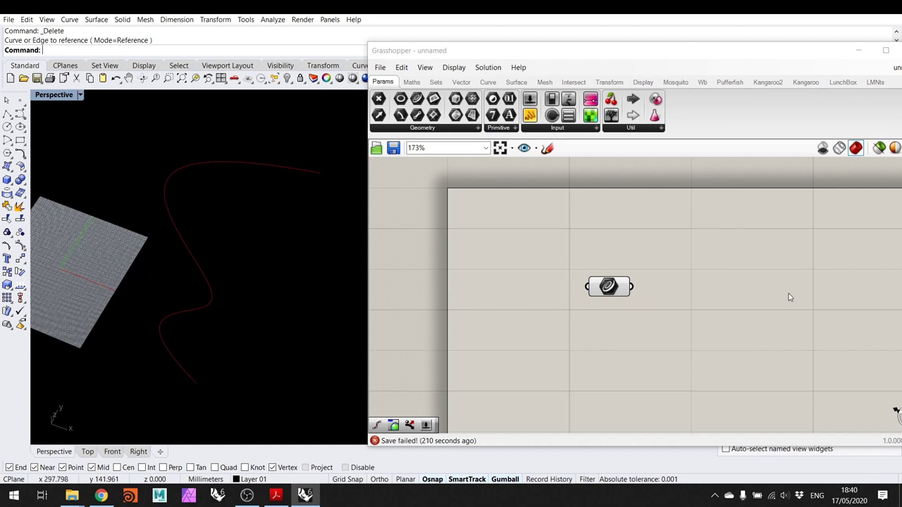
Delete the Curve parameter, toggle the Default layer's visibility, then undo the deletion with Ctrl+Z
drag(650, 360, 465, 188)
key(Delete)
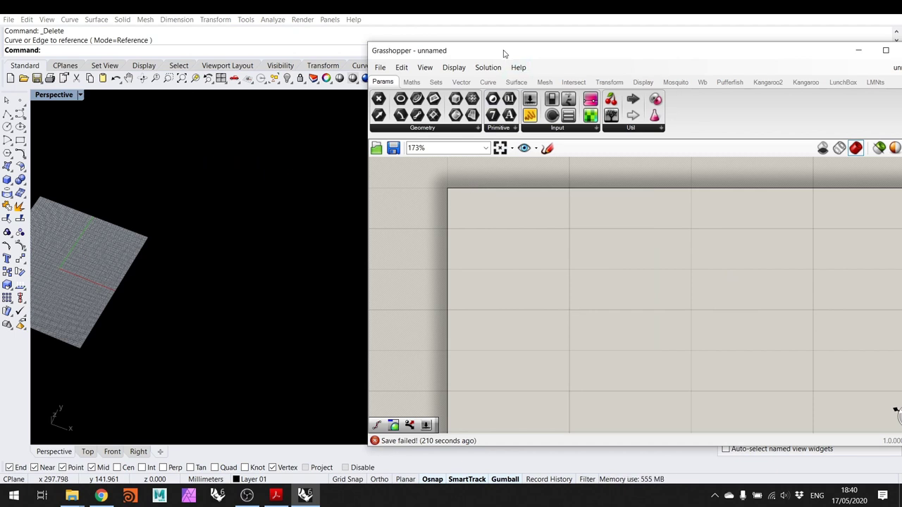
double_click(503, 52)
click(803, 138)
click(804, 139)
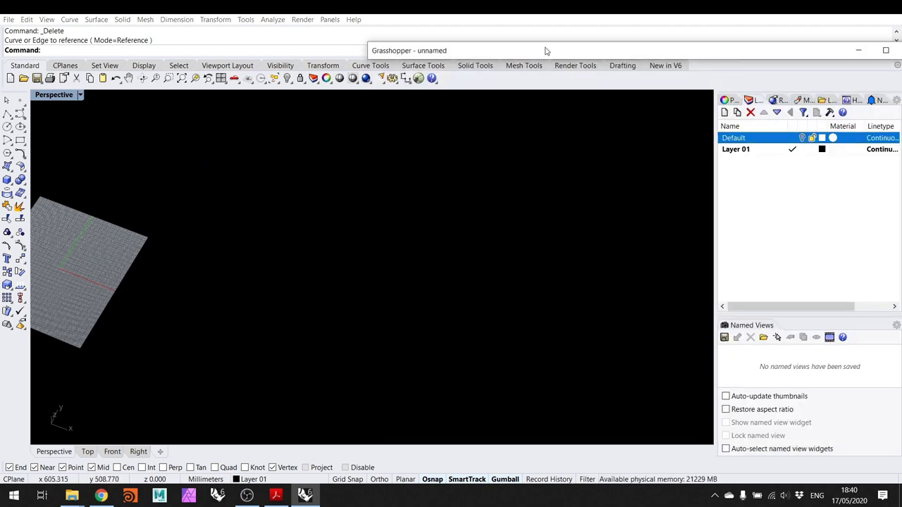
double_click(545, 52)
key(ctrl+z)
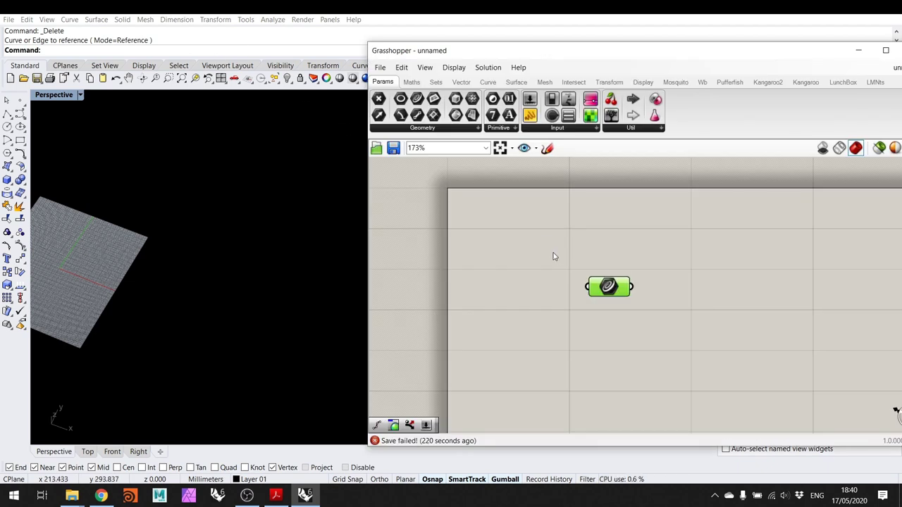
click(157, 188)
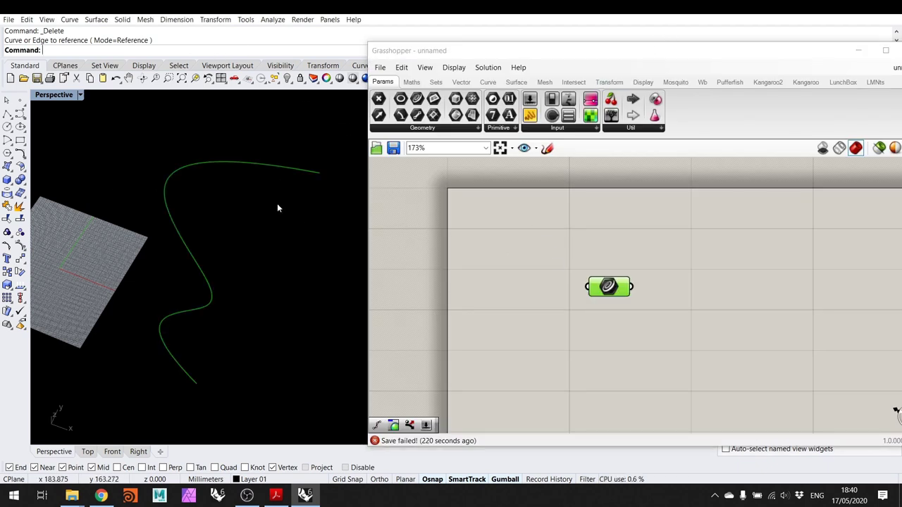
double_click(567, 54)
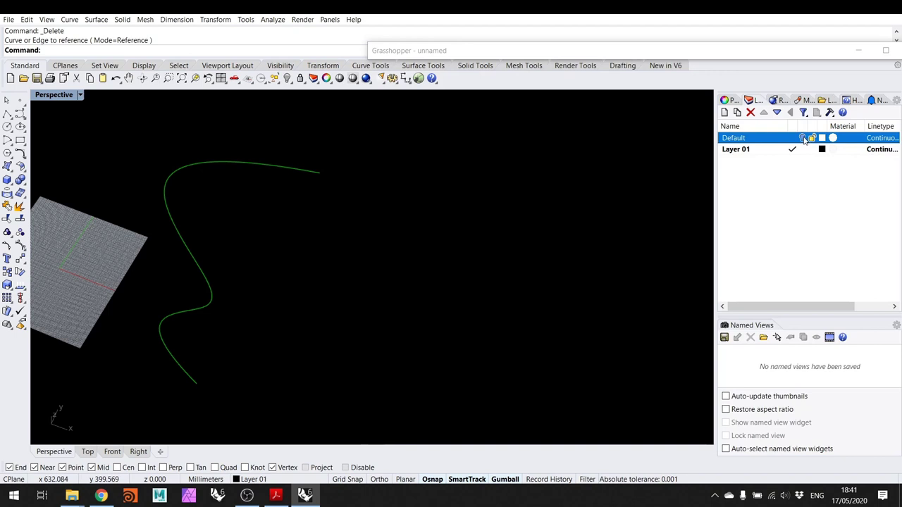
Delete the referenced wavy curve and check that the Curve parameter turns orange and empty
double_click(674, 53)
drag(287, 251, 68, 121)
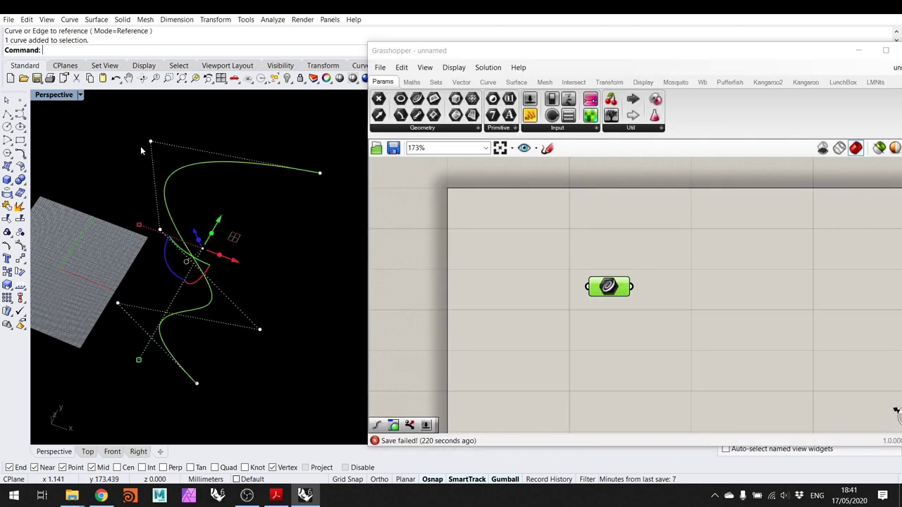
key(Delete)
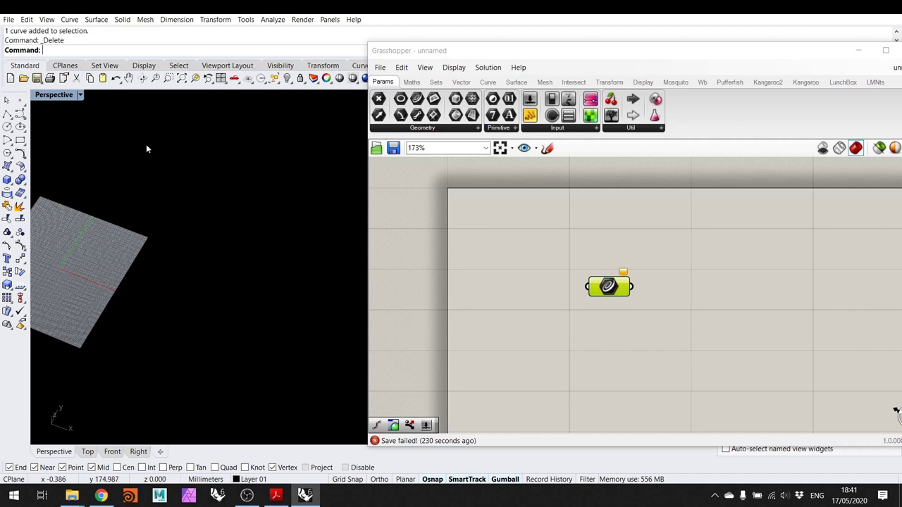
click(604, 252)
mouse_move(609, 294)
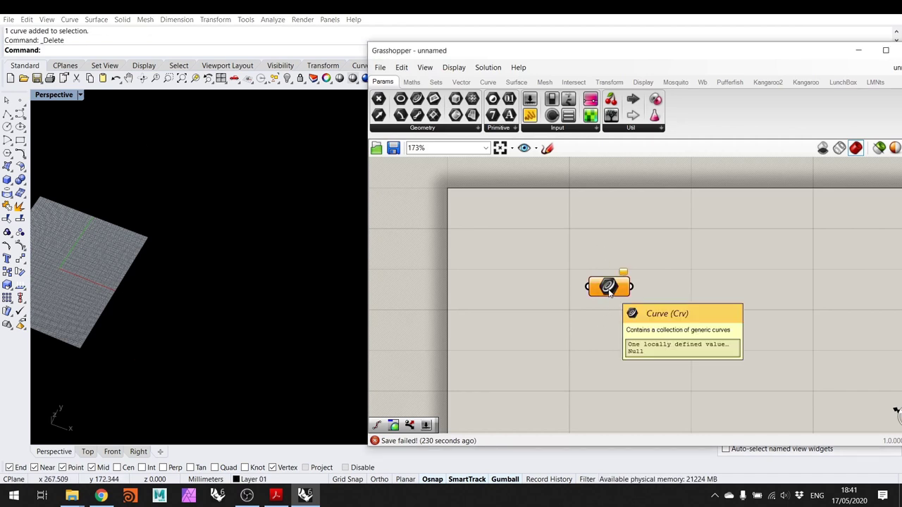
Undo the curve deletion, deselect it, and start the Curve command for a new curve
click(261, 154)
key(ctrl+z)
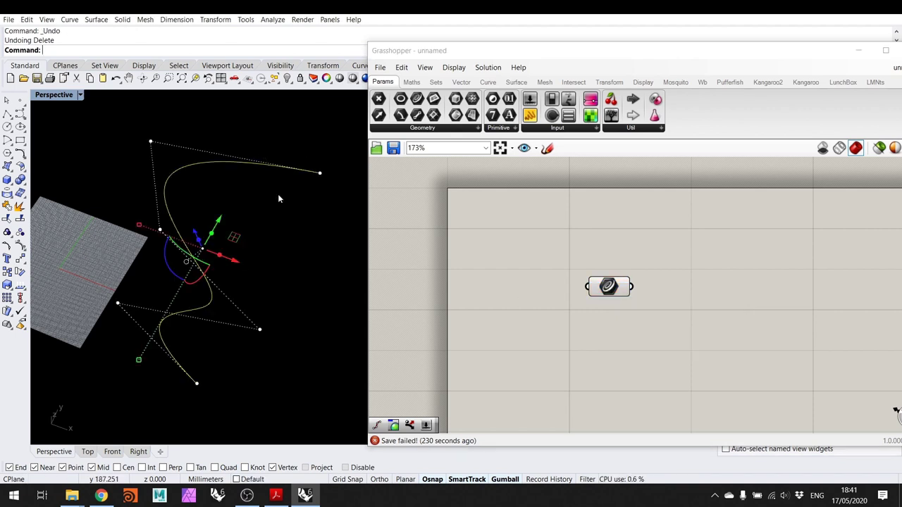
click(298, 224)
click(20, 113)
Draw a second freeform curve on the Default layer beside the wavy one
click(239, 326)
click(333, 280)
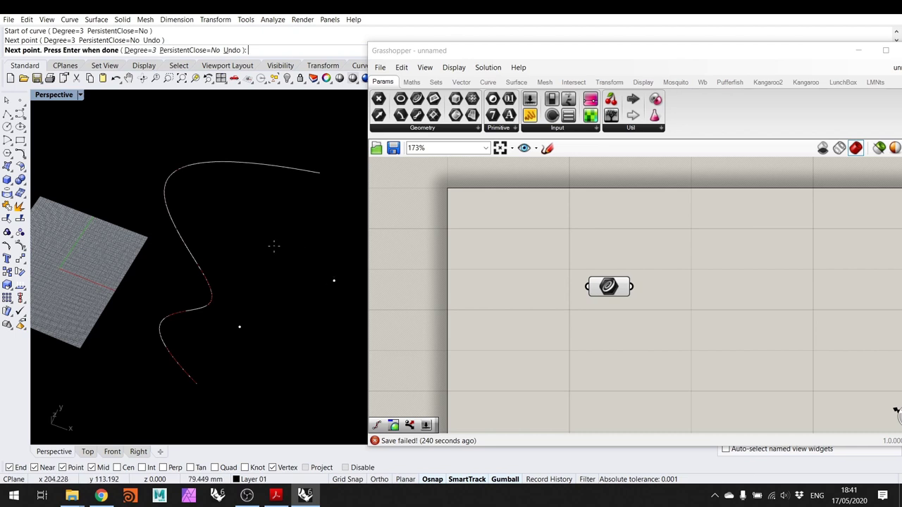
double_click(541, 52)
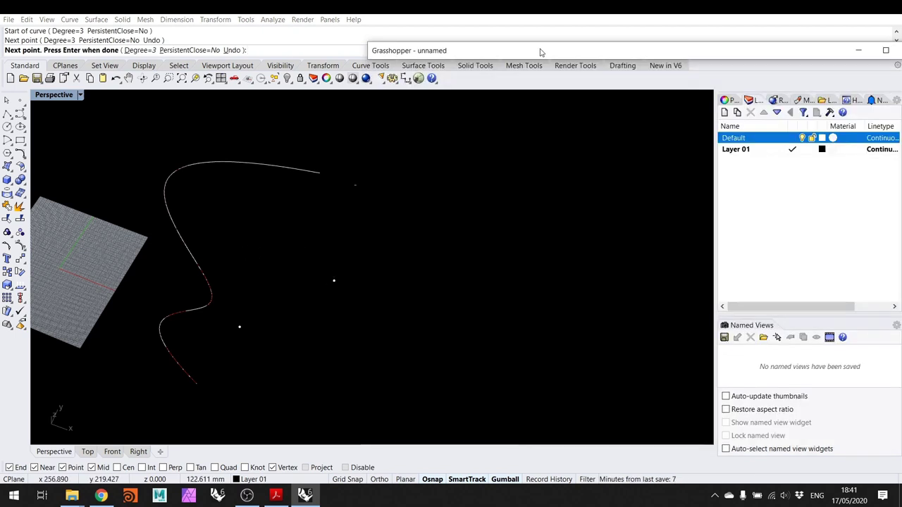
click(792, 137)
click(305, 286)
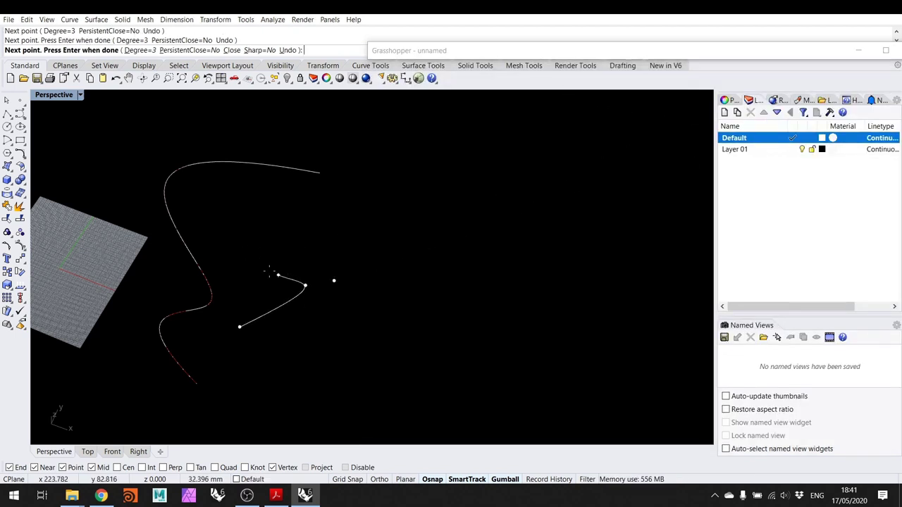
click(214, 242)
click(245, 217)
click(366, 218)
click(362, 159)
click(180, 122)
key(Return)
Load both Rhino curves into the Curve parameter with Set Multiple Curves
double_click(484, 54)
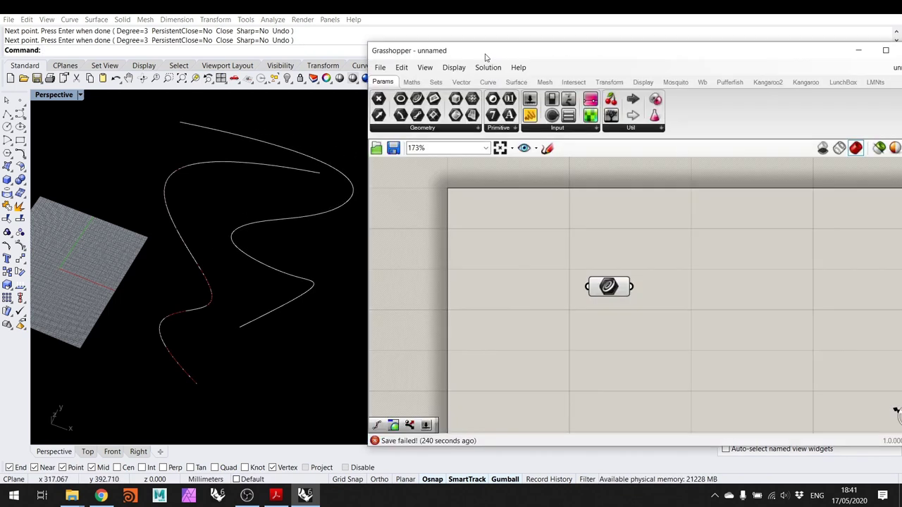
drag(323, 354, 121, 140)
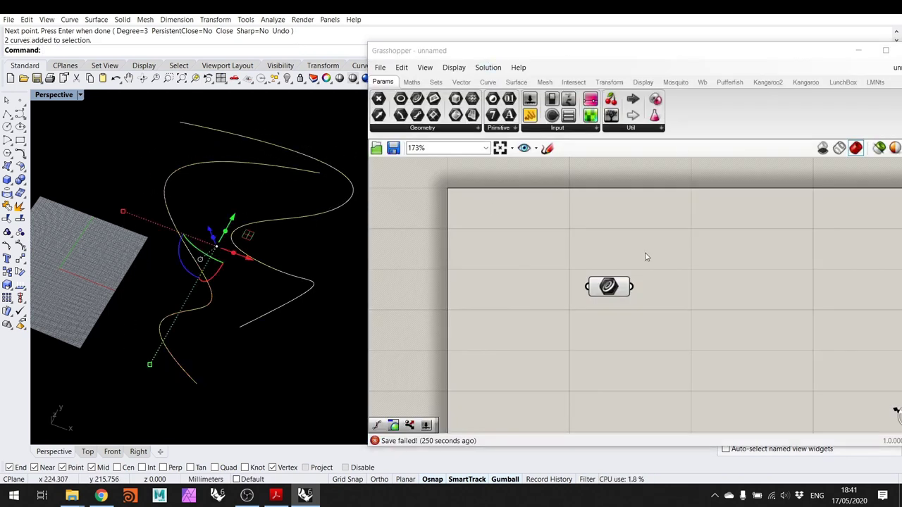
click(612, 298)
right_click(613, 298)
click(654, 410)
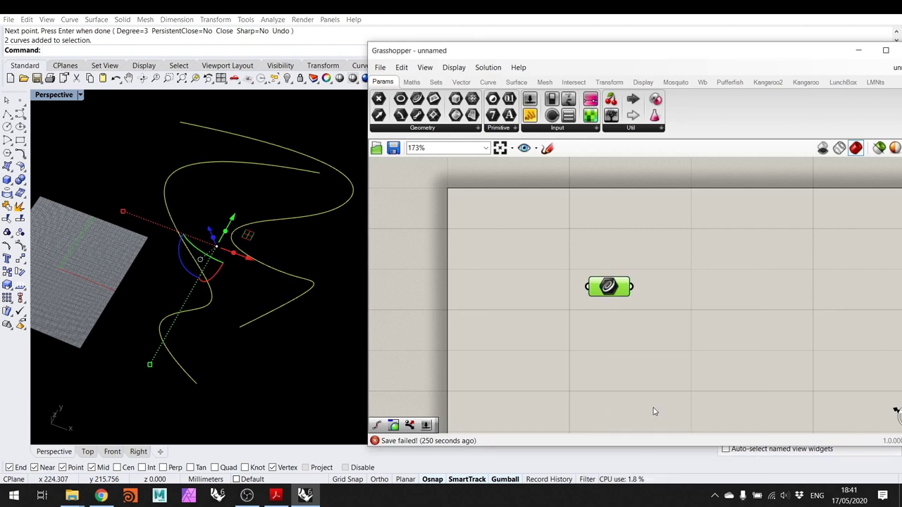
click(155, 145)
right_drag(155, 145, 238, 176)
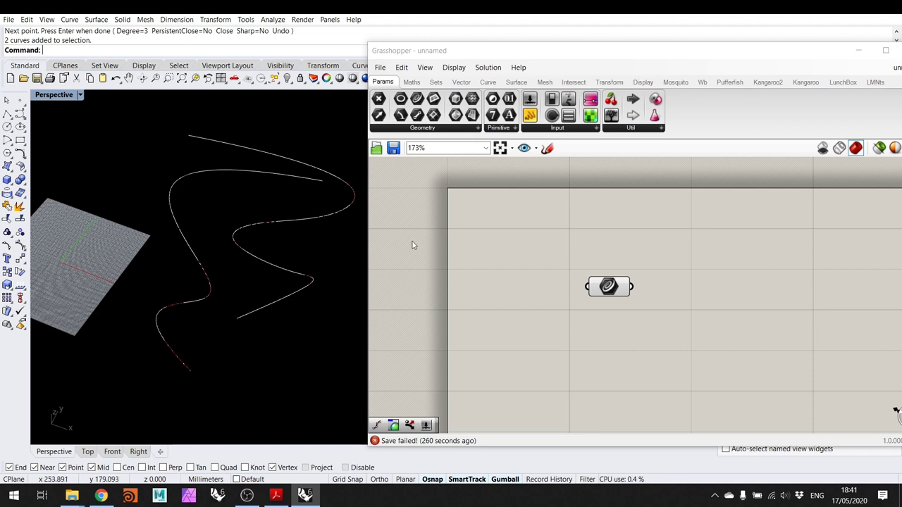
Search the Grasshopper canvas for 'divide' to find the Divide Curve component
double_click(741, 294)
key(Escape)
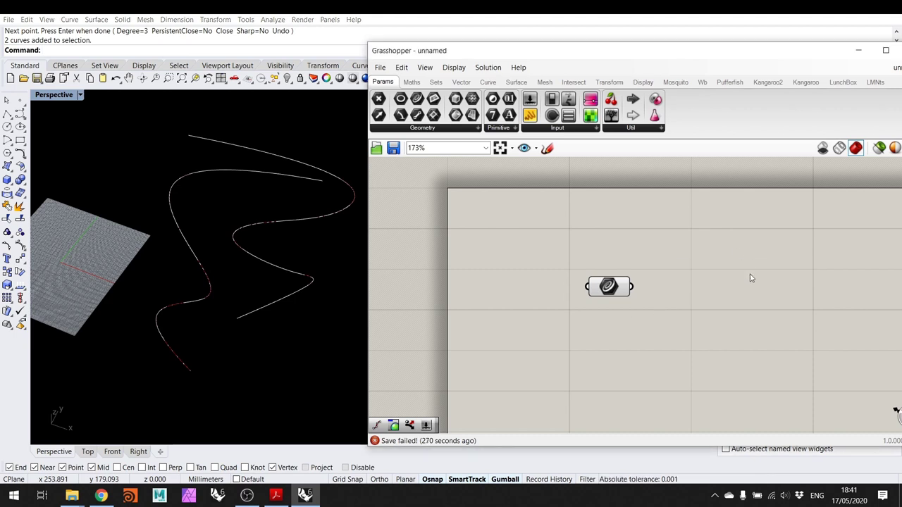
double_click(742, 284)
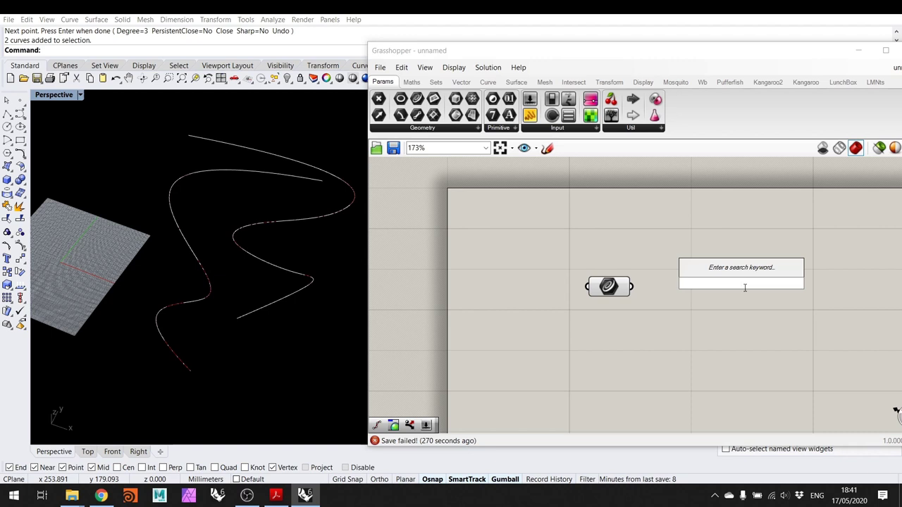
text(divide)
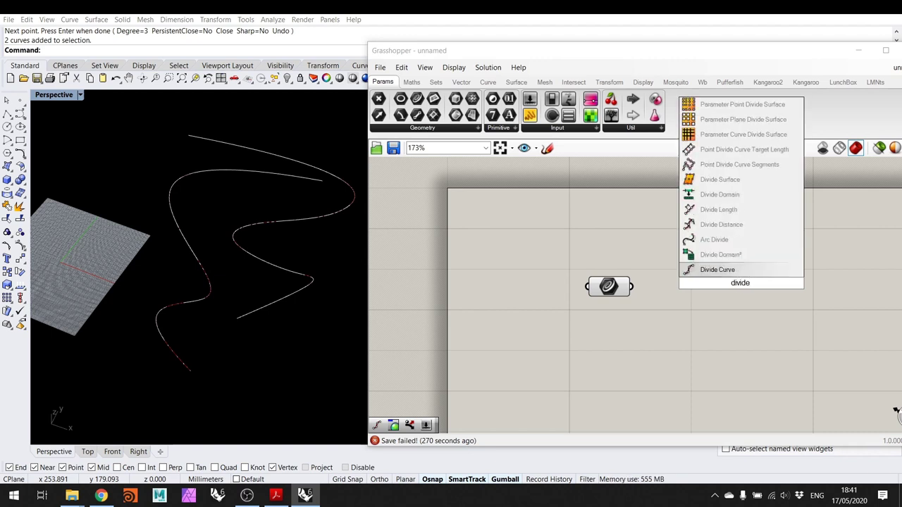
Place Divide Curve below the Curve parameter and wire the Curve output into its C input
click(726, 271)
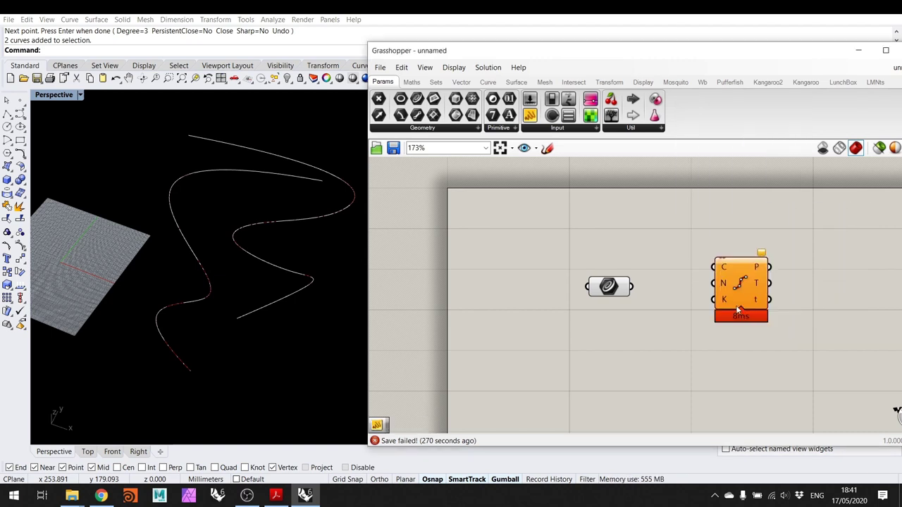
drag(738, 310, 741, 362)
right_drag(749, 254, 681, 219)
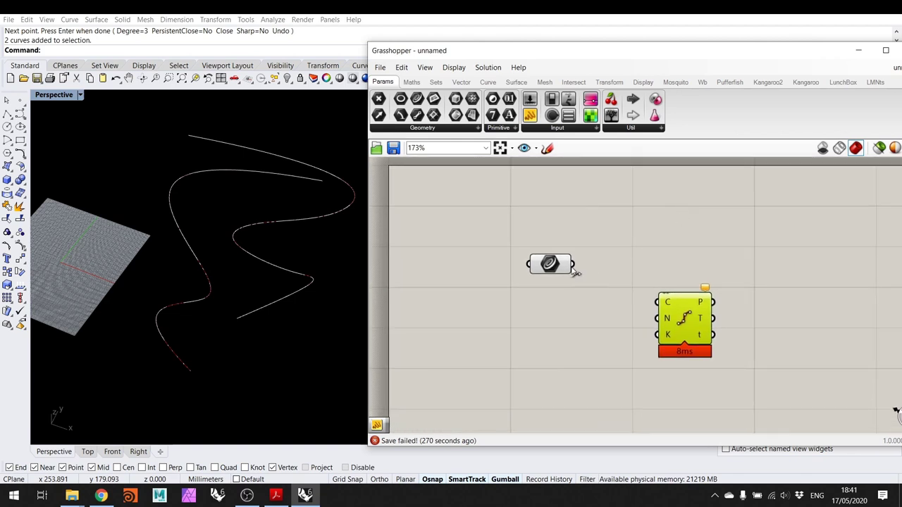
drag(572, 264, 693, 317)
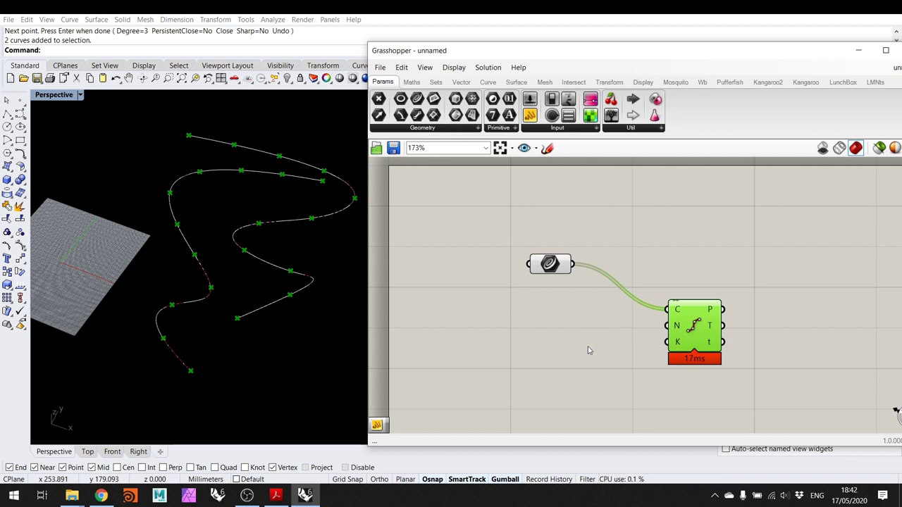
Set Divide Curve's N input from 10 to 20
right_click(677, 326)
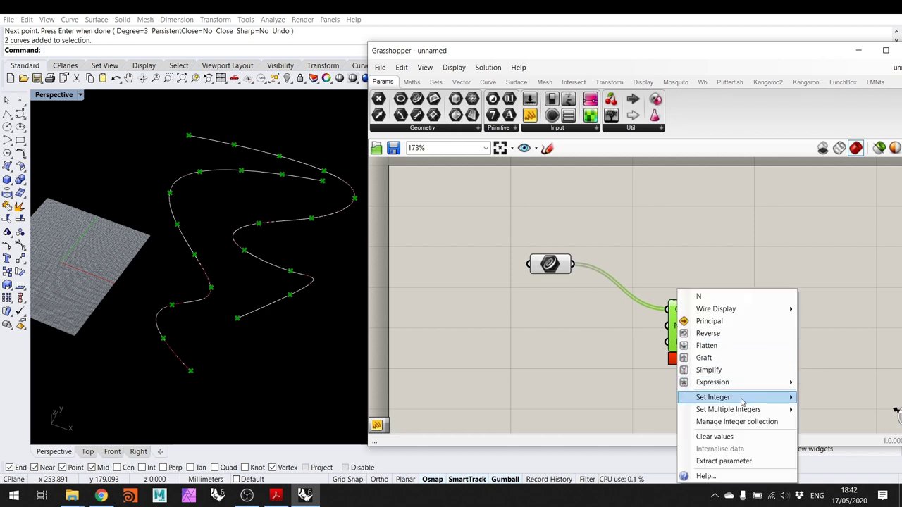
click(739, 232)
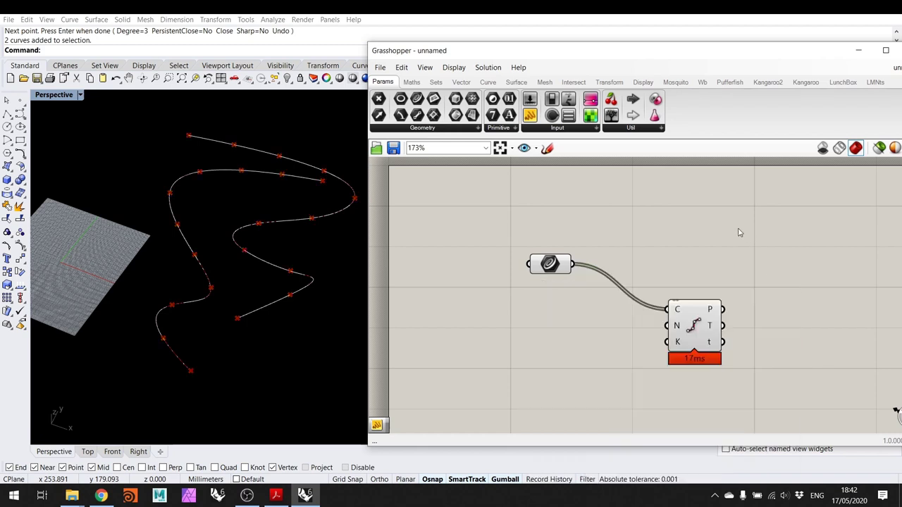
right_click(678, 326)
mouse_move(717, 399)
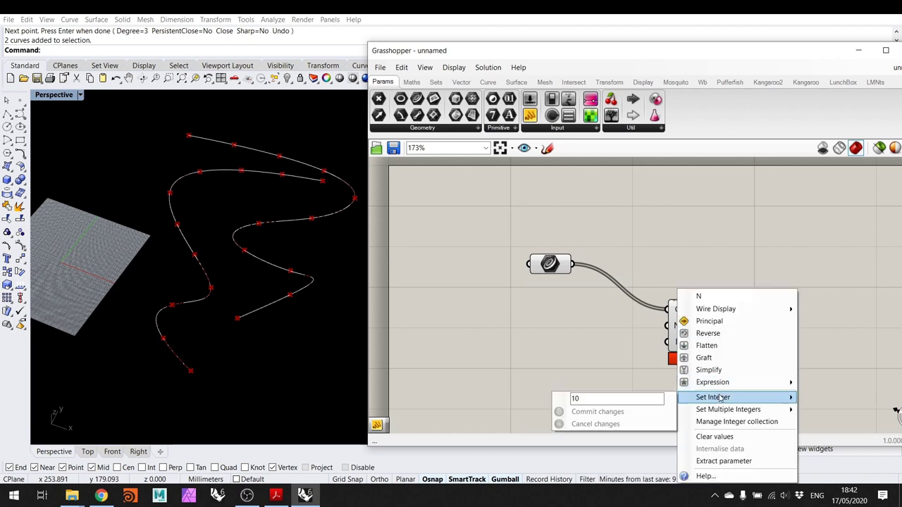
double_click(596, 398)
text(20)
click(597, 411)
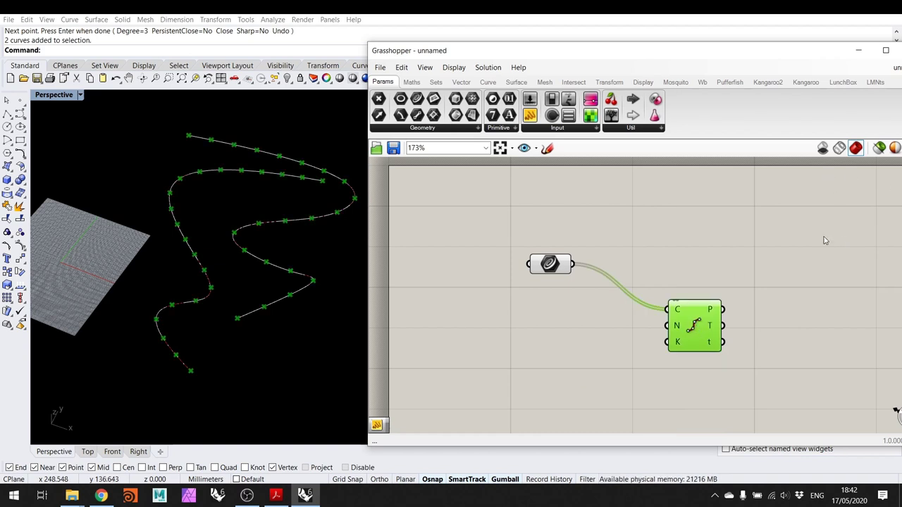
Rewire the Curve parameter and select Divide Curve to highlight its points on both curves
click(562, 364)
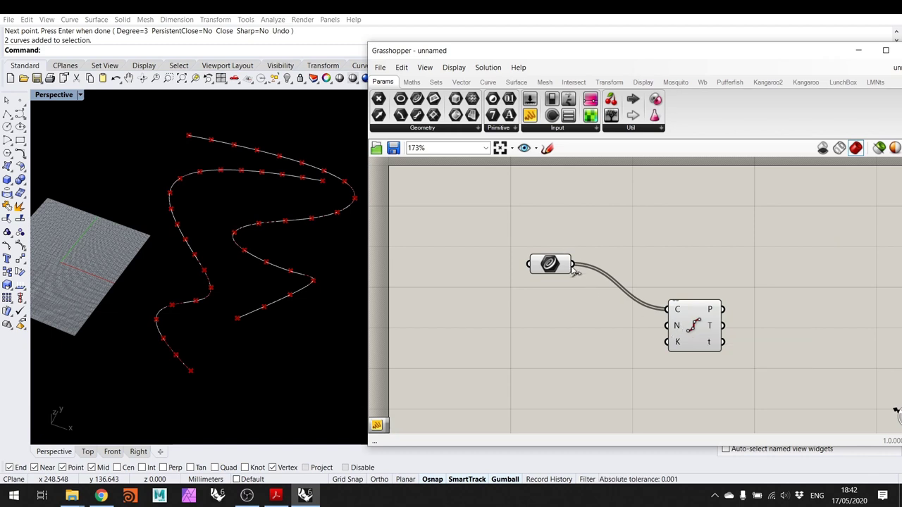
drag(575, 266, 677, 308)
click(694, 331)
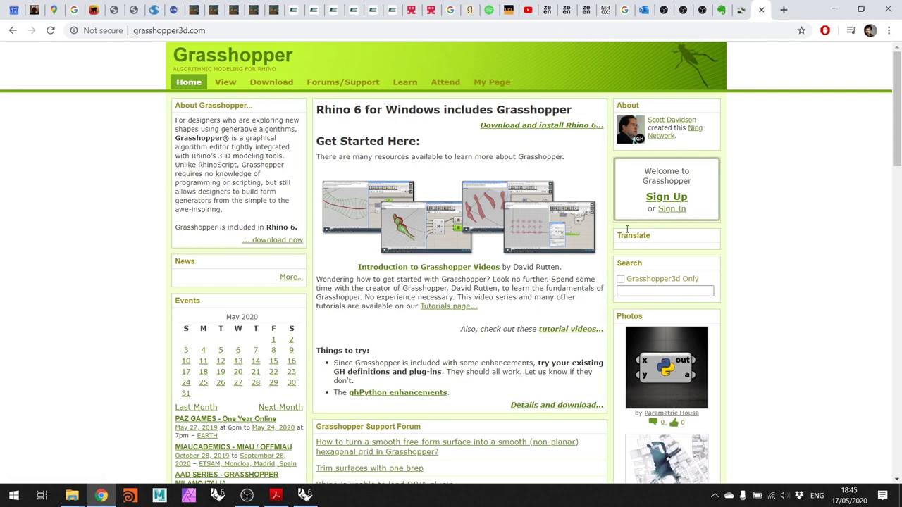
Go to Learn > Getting Started on grasshopper3d.com for the tutorial videos
mouse_move(405, 83)
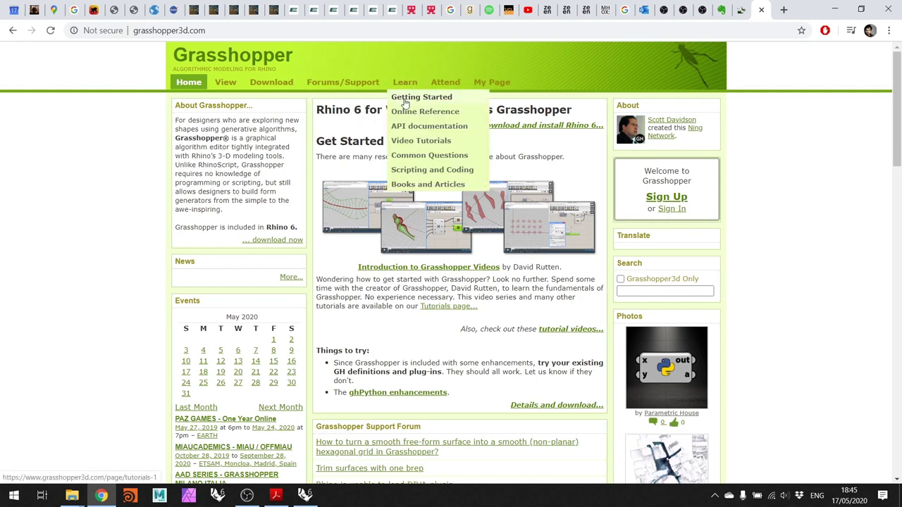
click(406, 103)
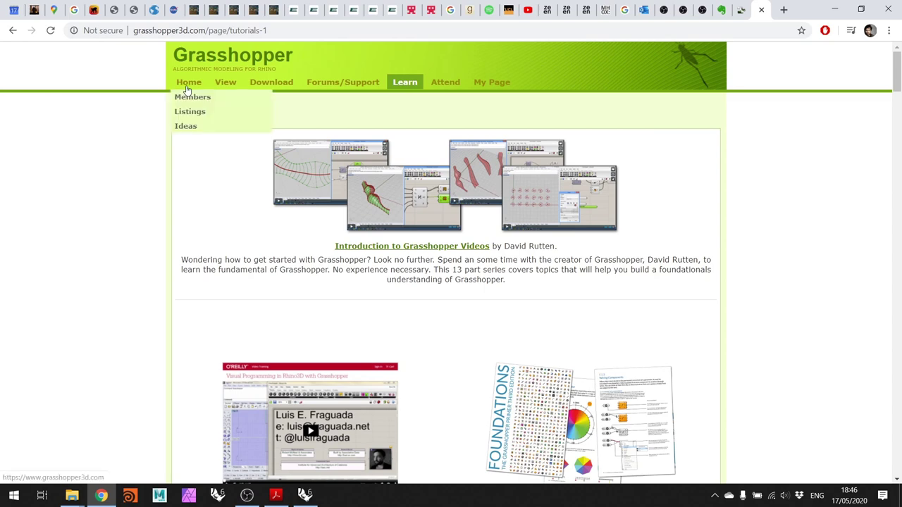
From the grasshopper3d.com home page, open the 'Deformed Mesh in C# Karamba' forum thread
click(236, 60)
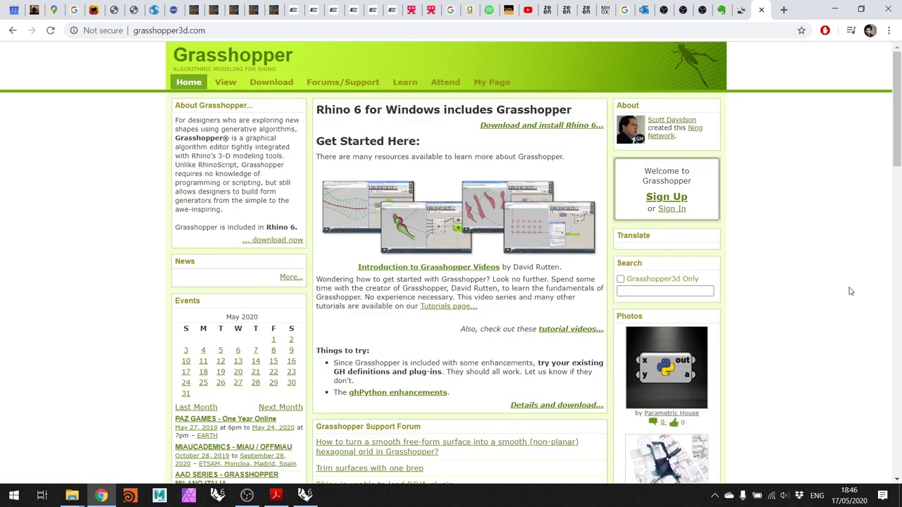
scroll(819, 280, down, 3)
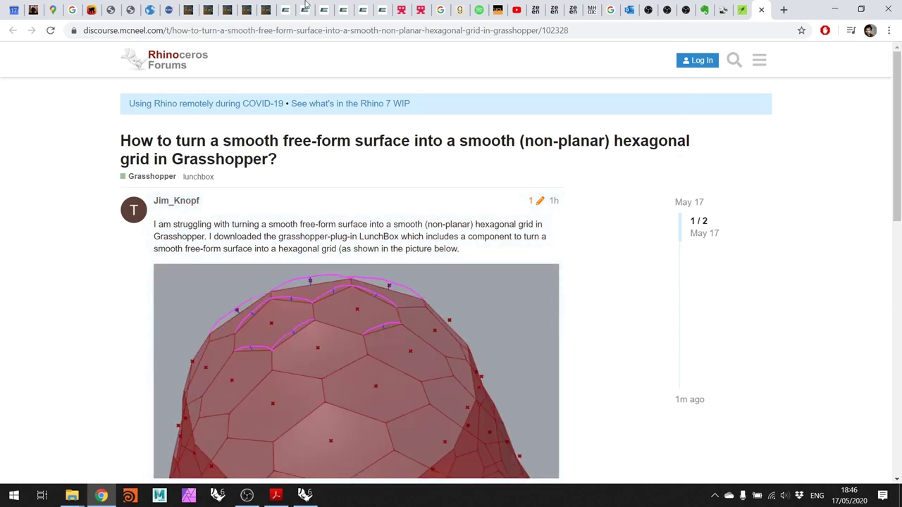
click(743, 17)
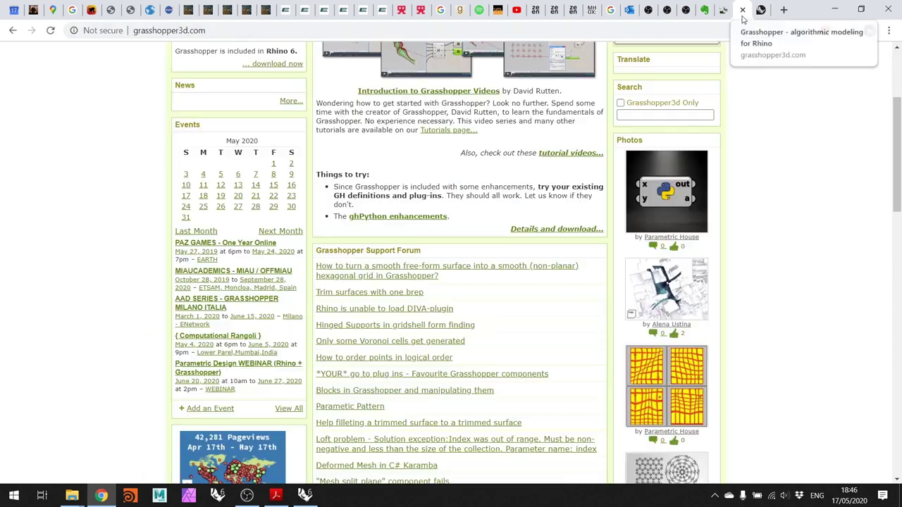
scroll(466, 259, down, 3)
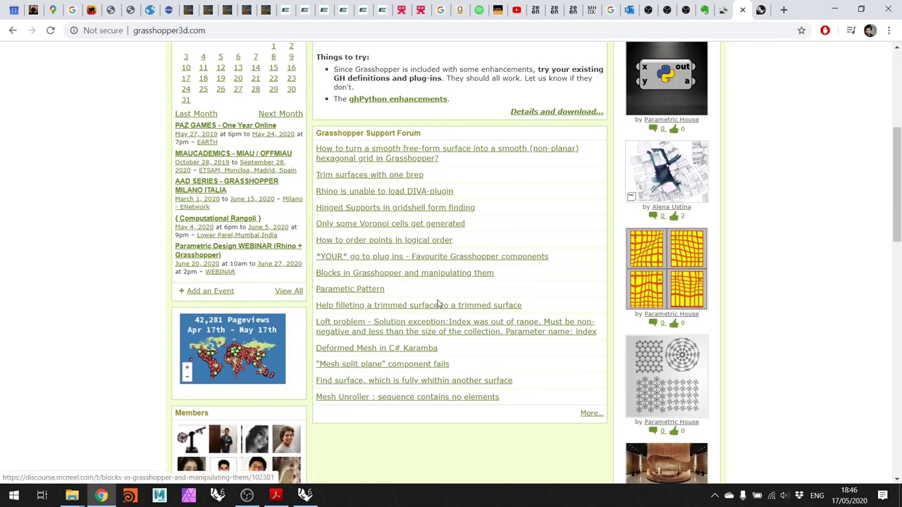
click(411, 350)
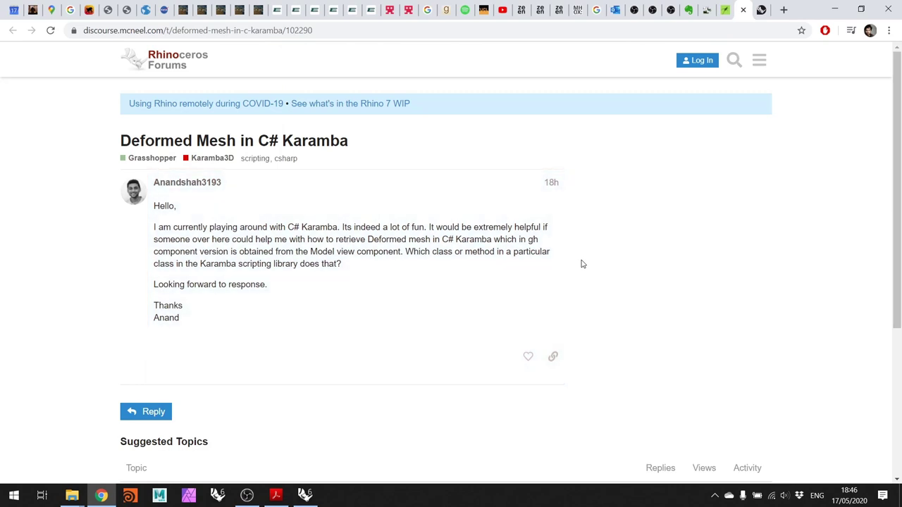
Skim the thread, revisit the forum list and food4Rhino tab, then return to Rhino
scroll(580, 254, down, 3)
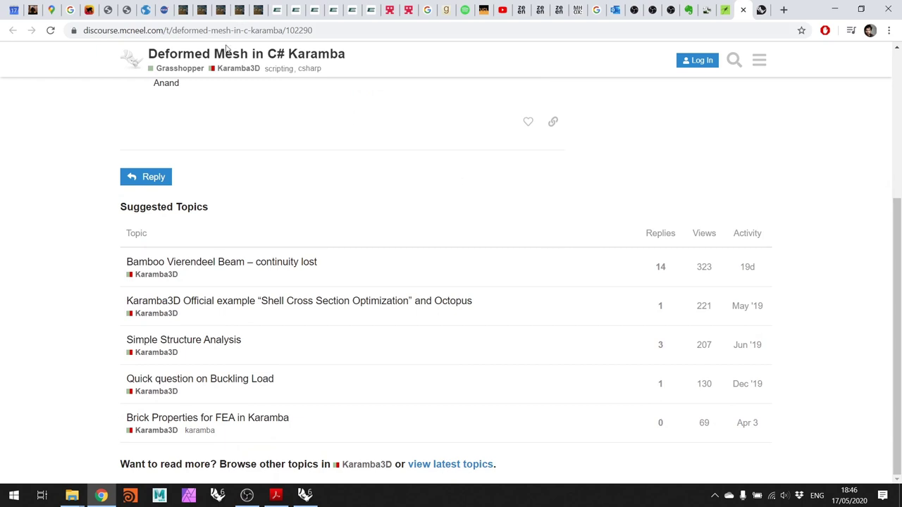
click(715, 10)
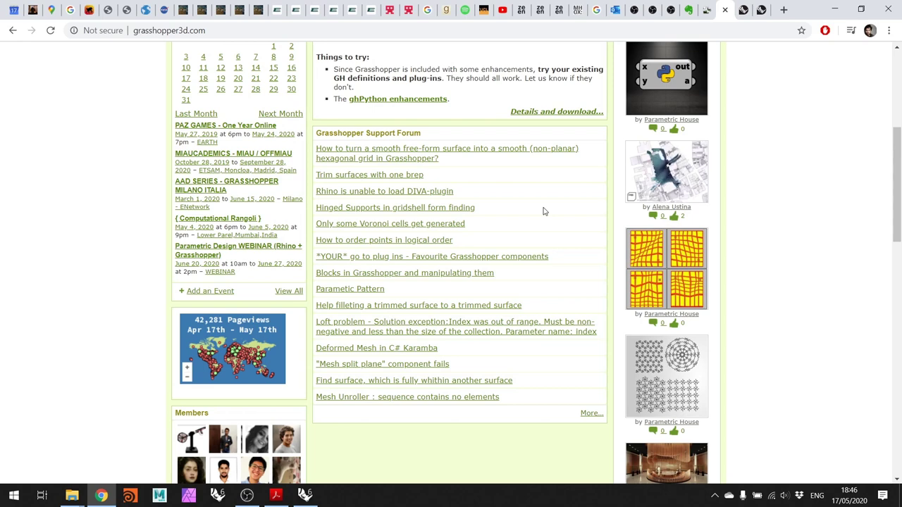
scroll(718, 220, up, 4)
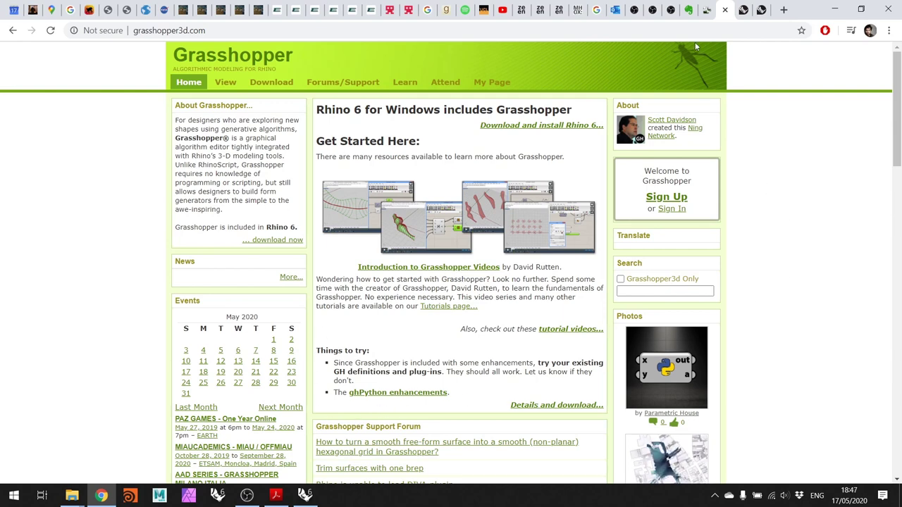
click(706, 12)
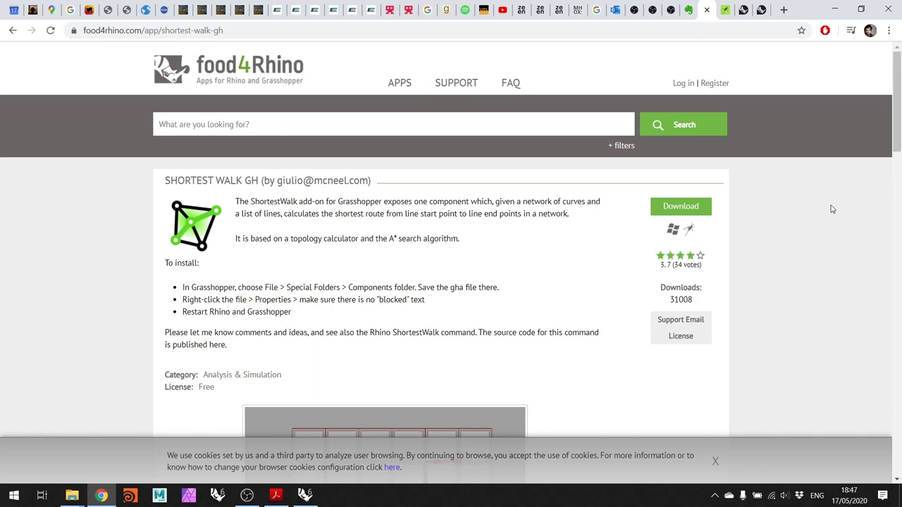
click(304, 495)
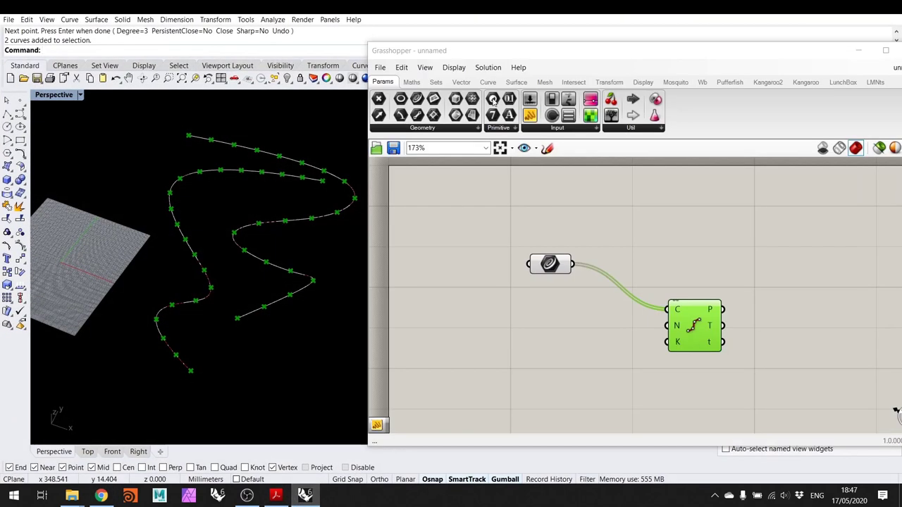
Fit the Grasshopper window on screen, browse the Kangaroo2, LunchBox and Wb tabs, then return to food4Rhino
drag(513, 56, 449, 52)
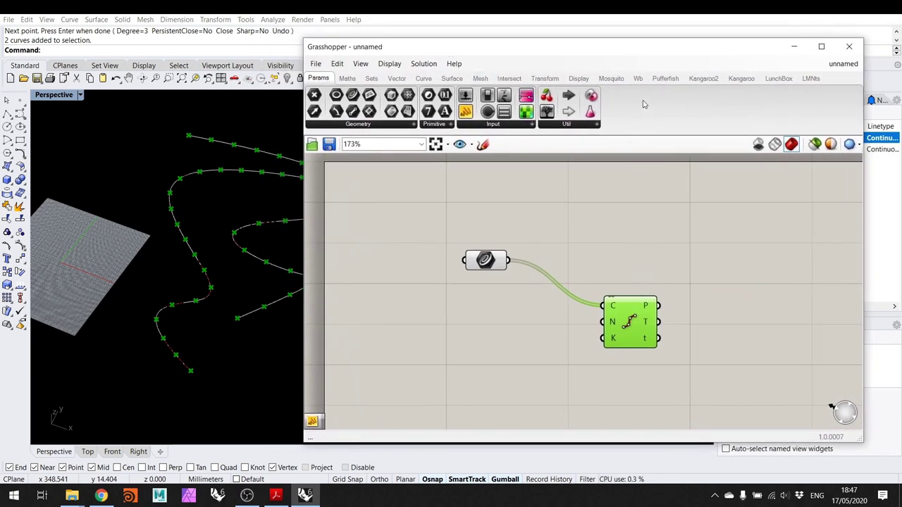
click(704, 80)
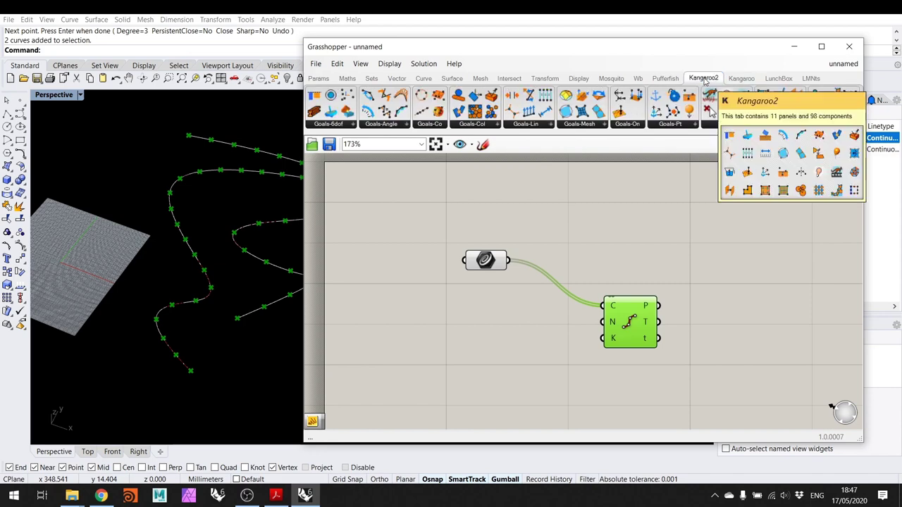
click(777, 79)
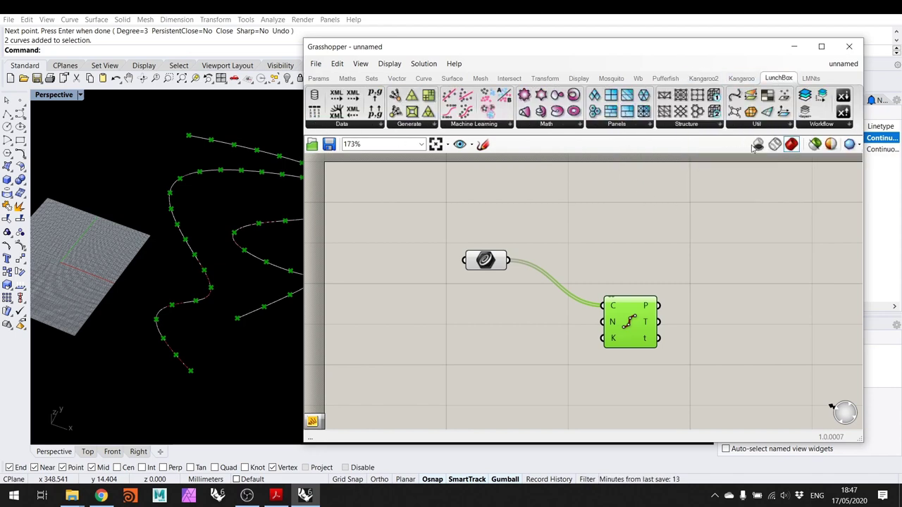
click(637, 78)
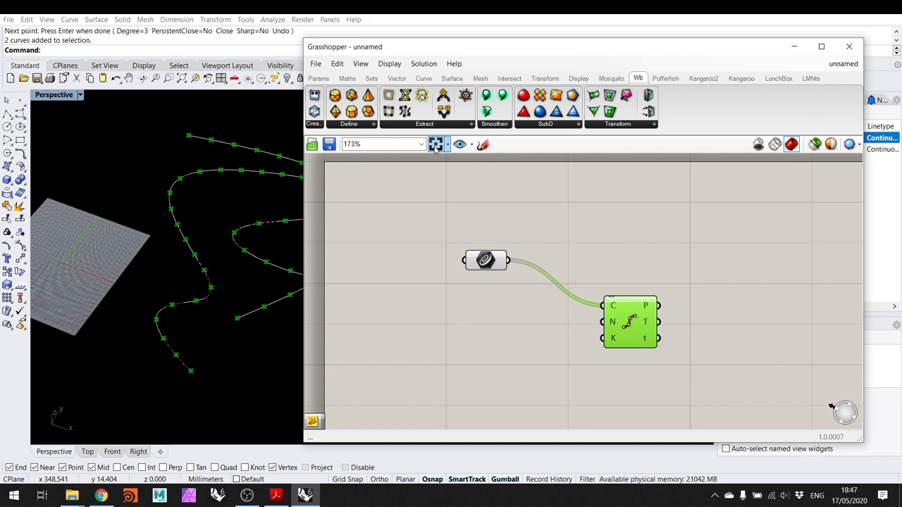
click(101, 495)
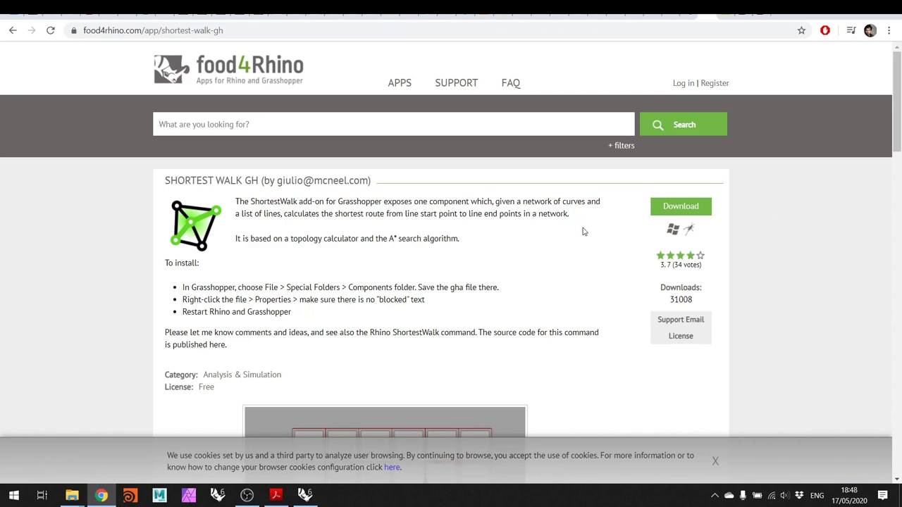
Jump to the Shortest Walk GH downloads list on food4Rhino
scroll(569, 254, down, 1)
scroll(571, 274, up, 1)
scroll(553, 239, down, 1)
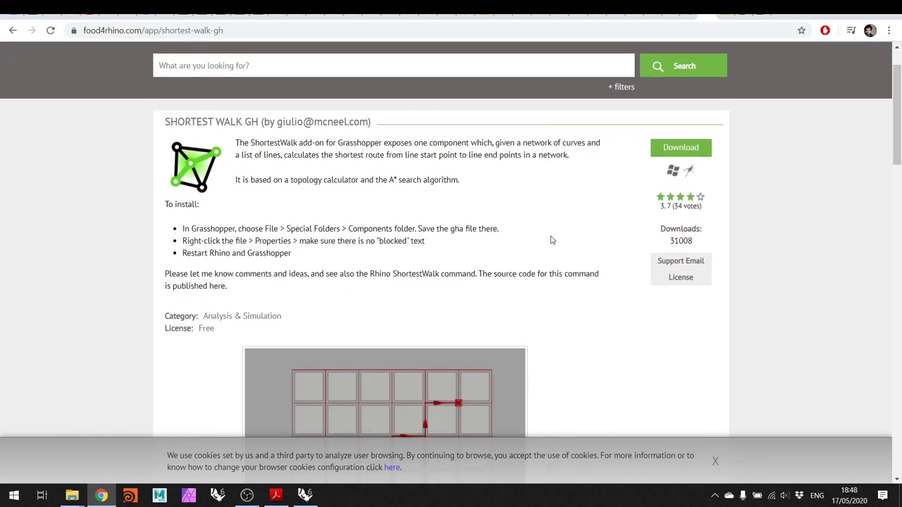
scroll(549, 238, up, 1)
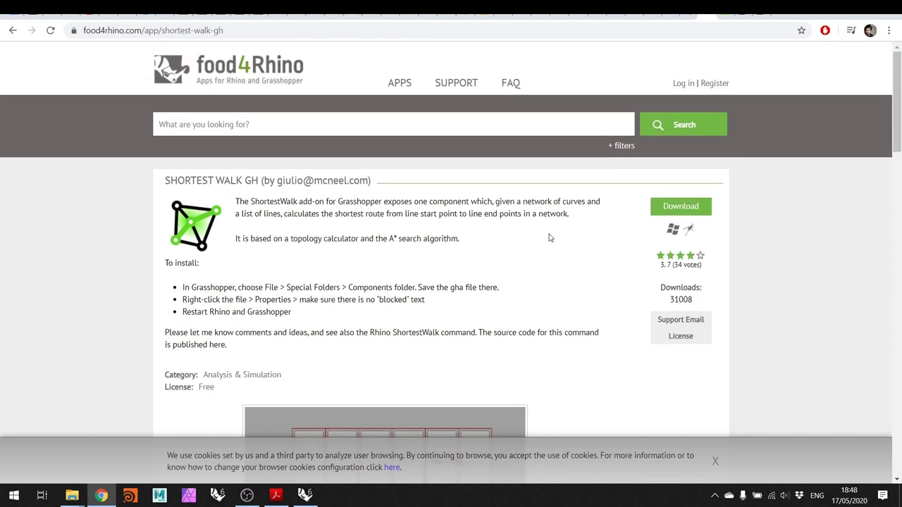
click(663, 210)
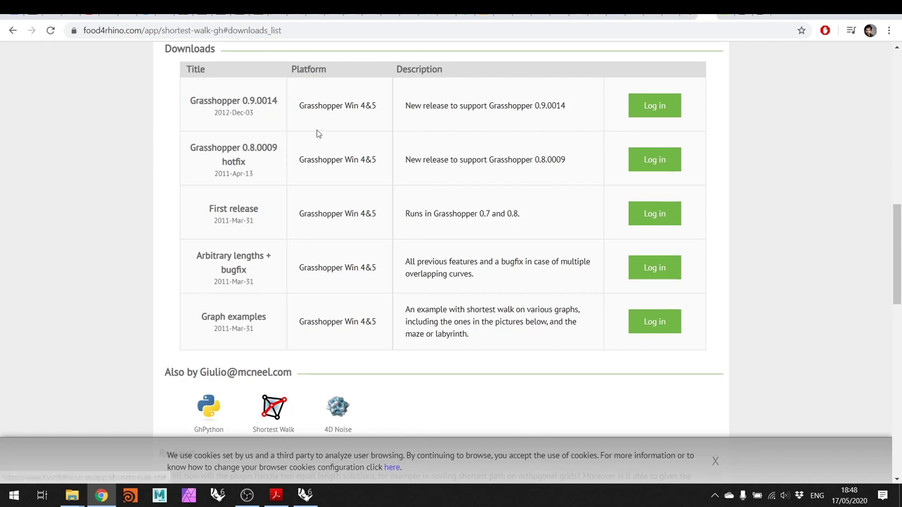
Highlight the three install lines: save the gha to Components, unblock it, restart
scroll(654, 174, up, 3)
scroll(653, 174, down, 2)
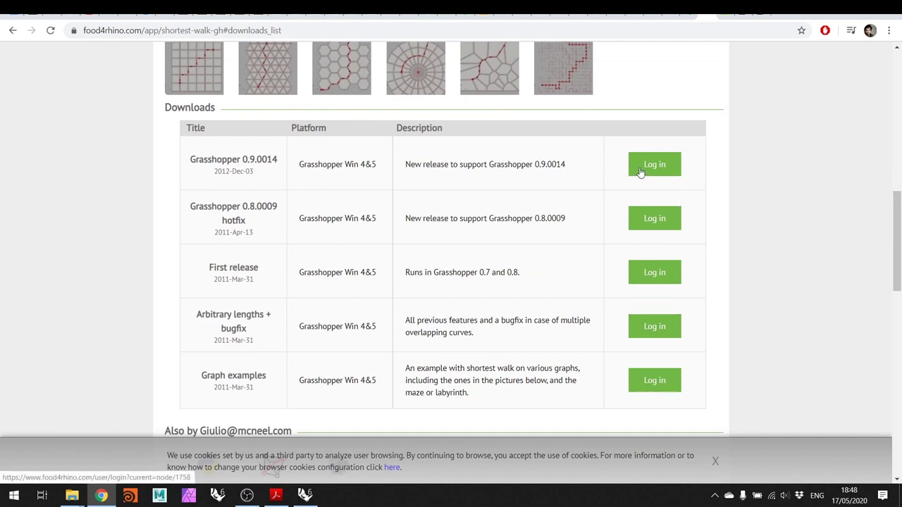
scroll(641, 173, up, 4)
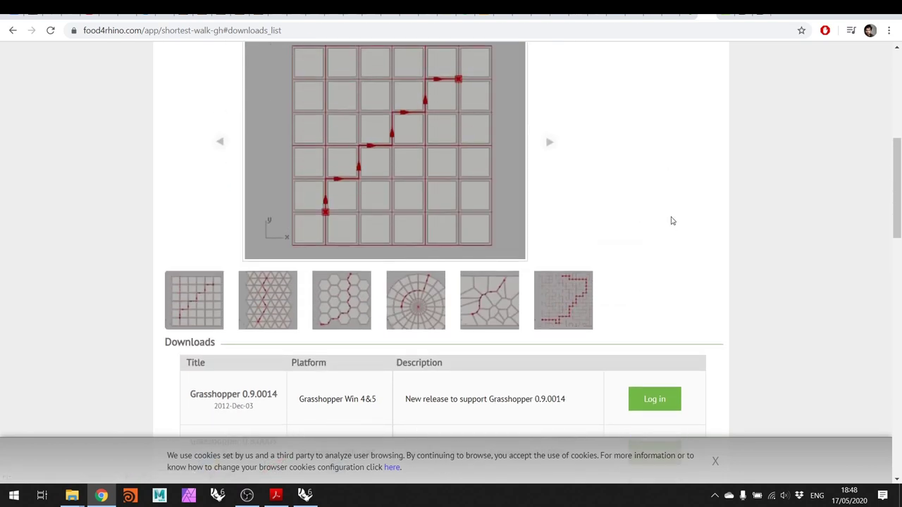
scroll(669, 219, up, 4)
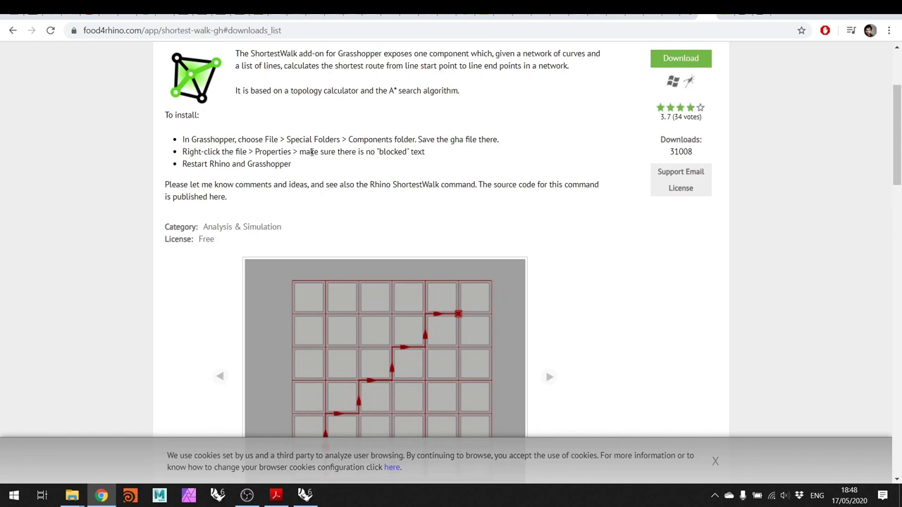
drag(290, 164, 181, 139)
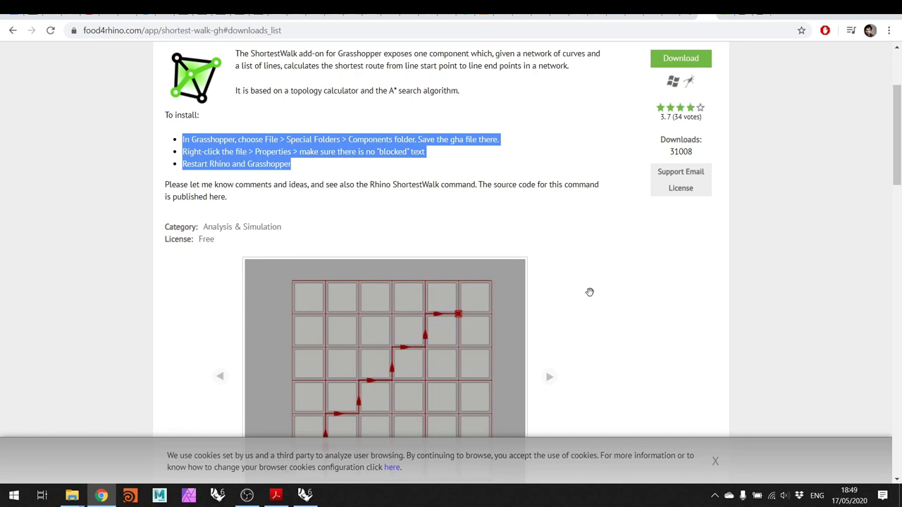
Back in Grasshopper, deselect Divide Curve so its points on both curves preview red
click(304, 495)
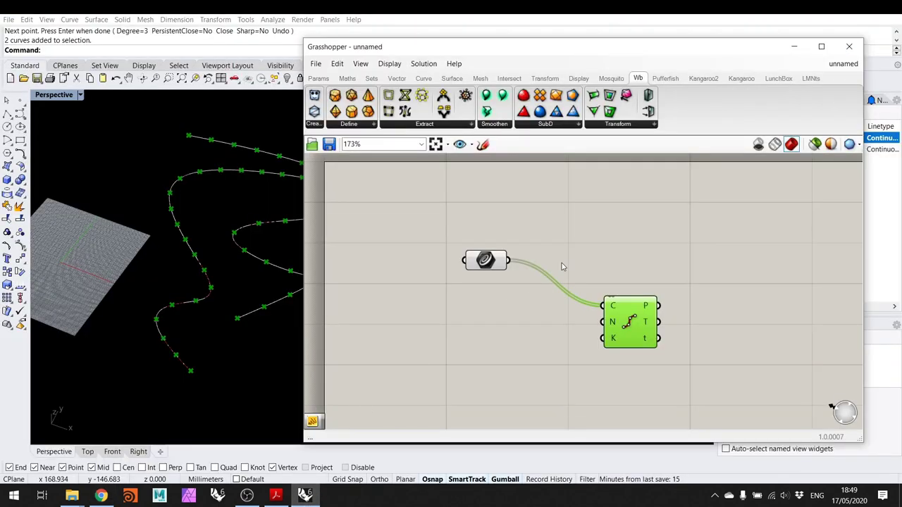
mouse_move(551, 52)
mouse_down()
mouse_move(634, 41)
mouse_move(569, 48)
mouse_up()
click(649, 227)
scroll(639, 247, down, 1)
scroll(639, 246, up, 1)
right_drag(624, 238, 636, 255)
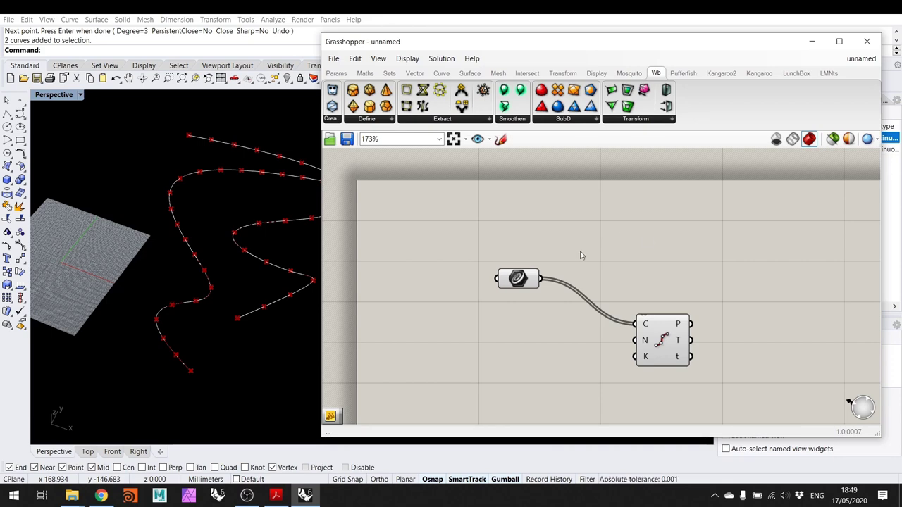
Show page 29 of the MEAL_workshop PDF, the facade with projected line patterns
click(275, 495)
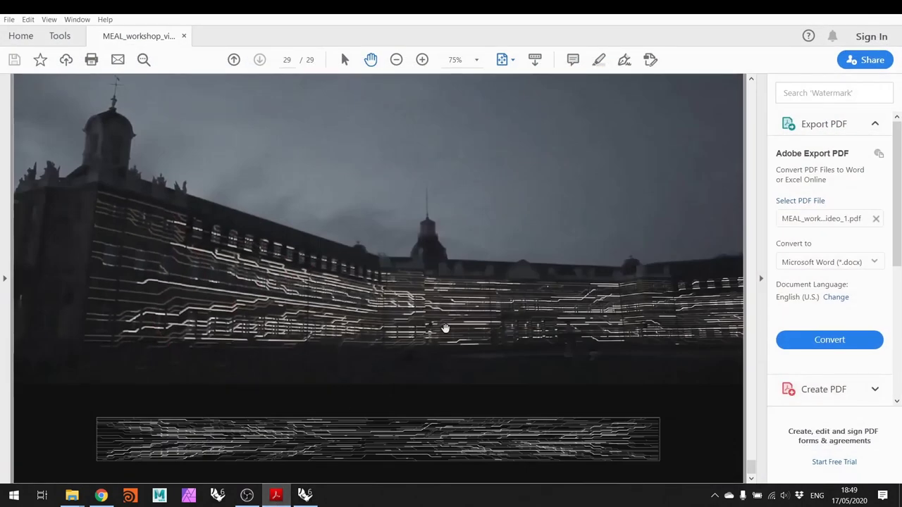